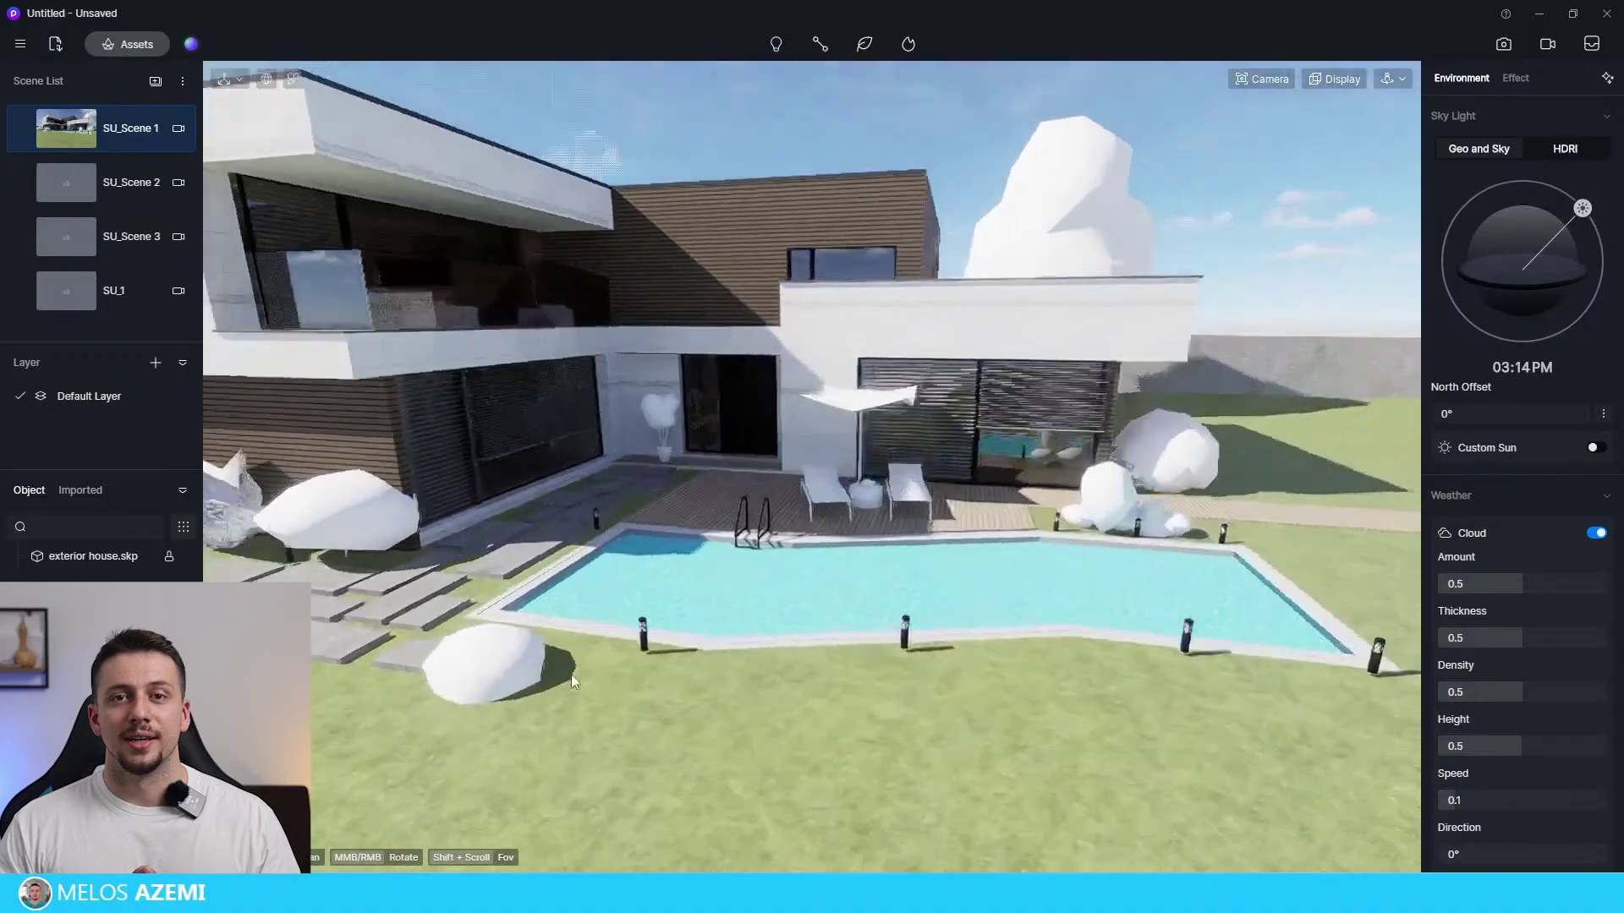
Orbit the view around the modern house and its pool
middle_drag(571, 675, 820, 550)
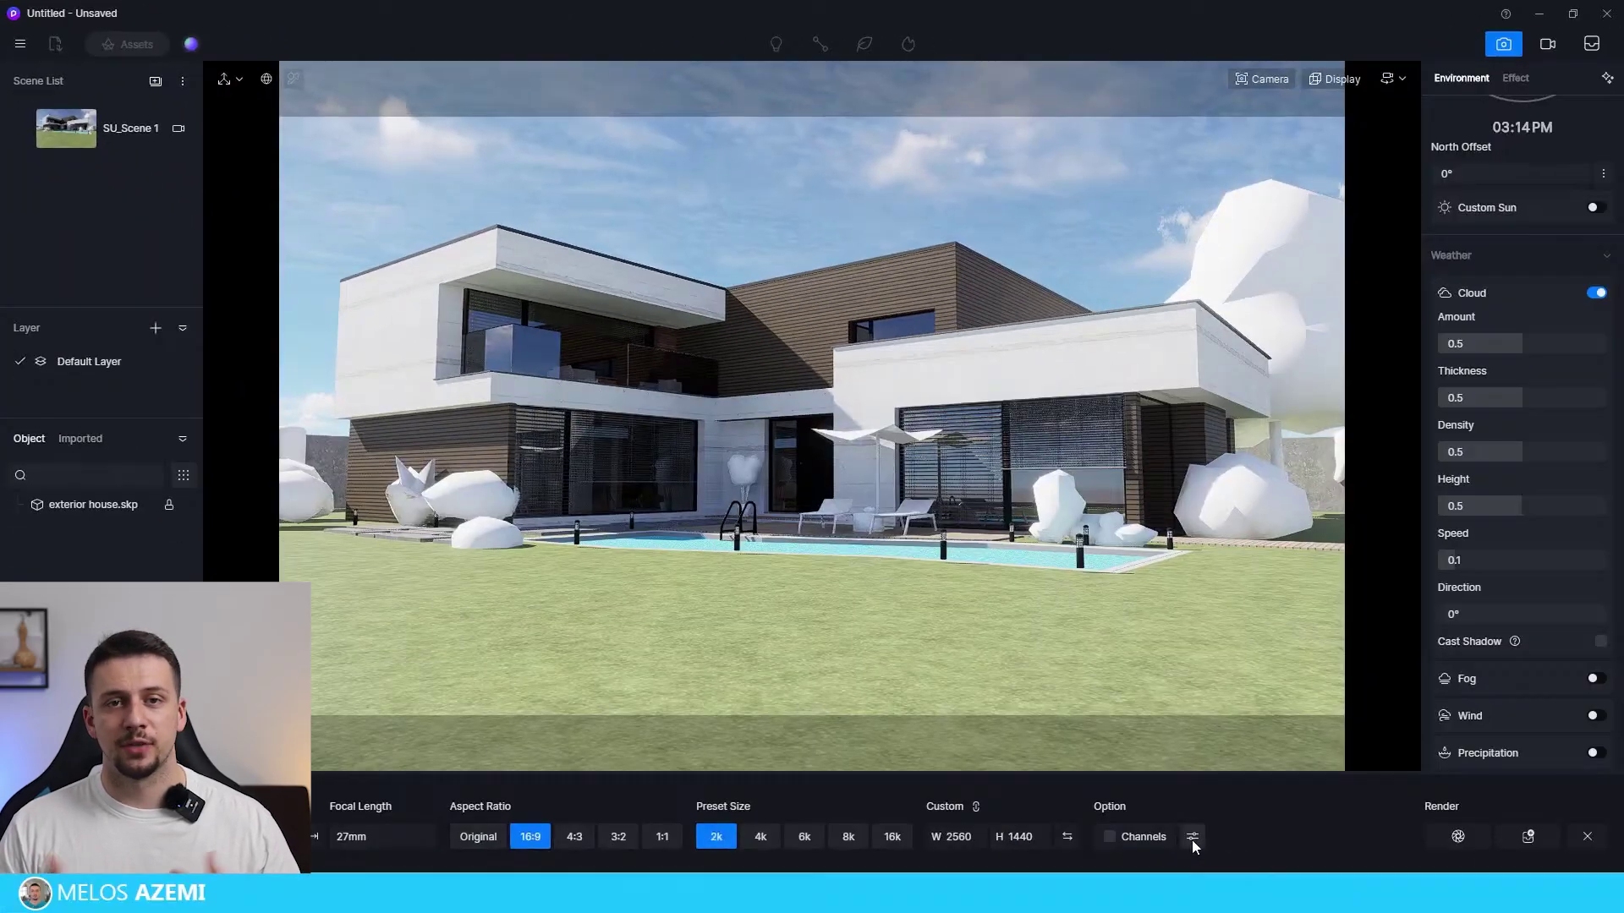
Check the extra render Channels options for the 16:9 2k still, then close them
click(1191, 837)
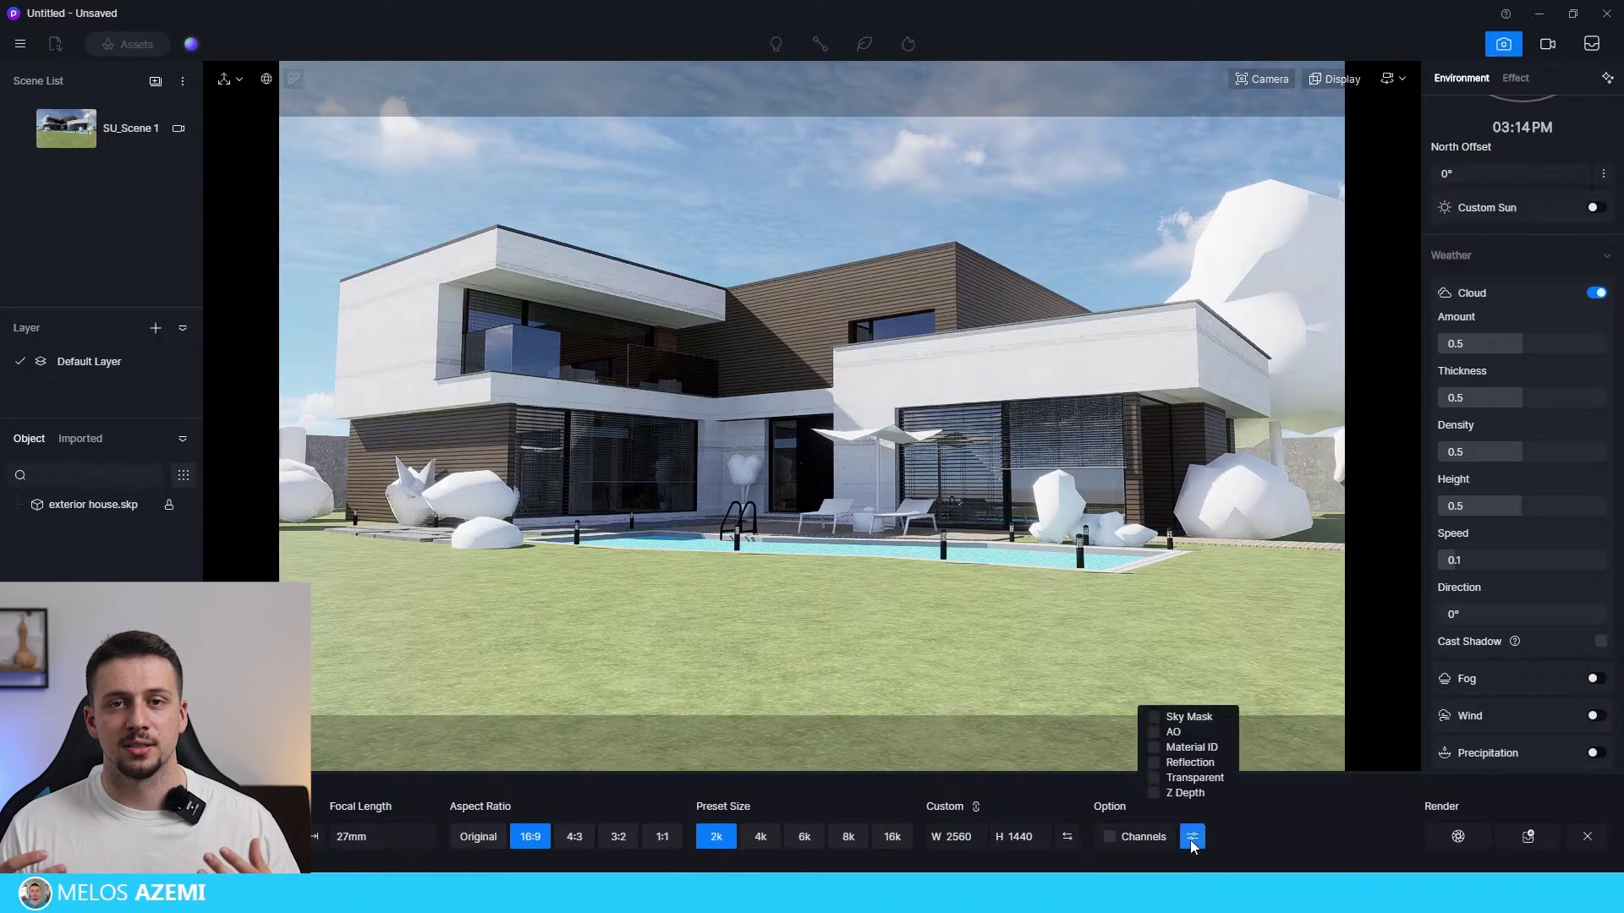
click(1190, 837)
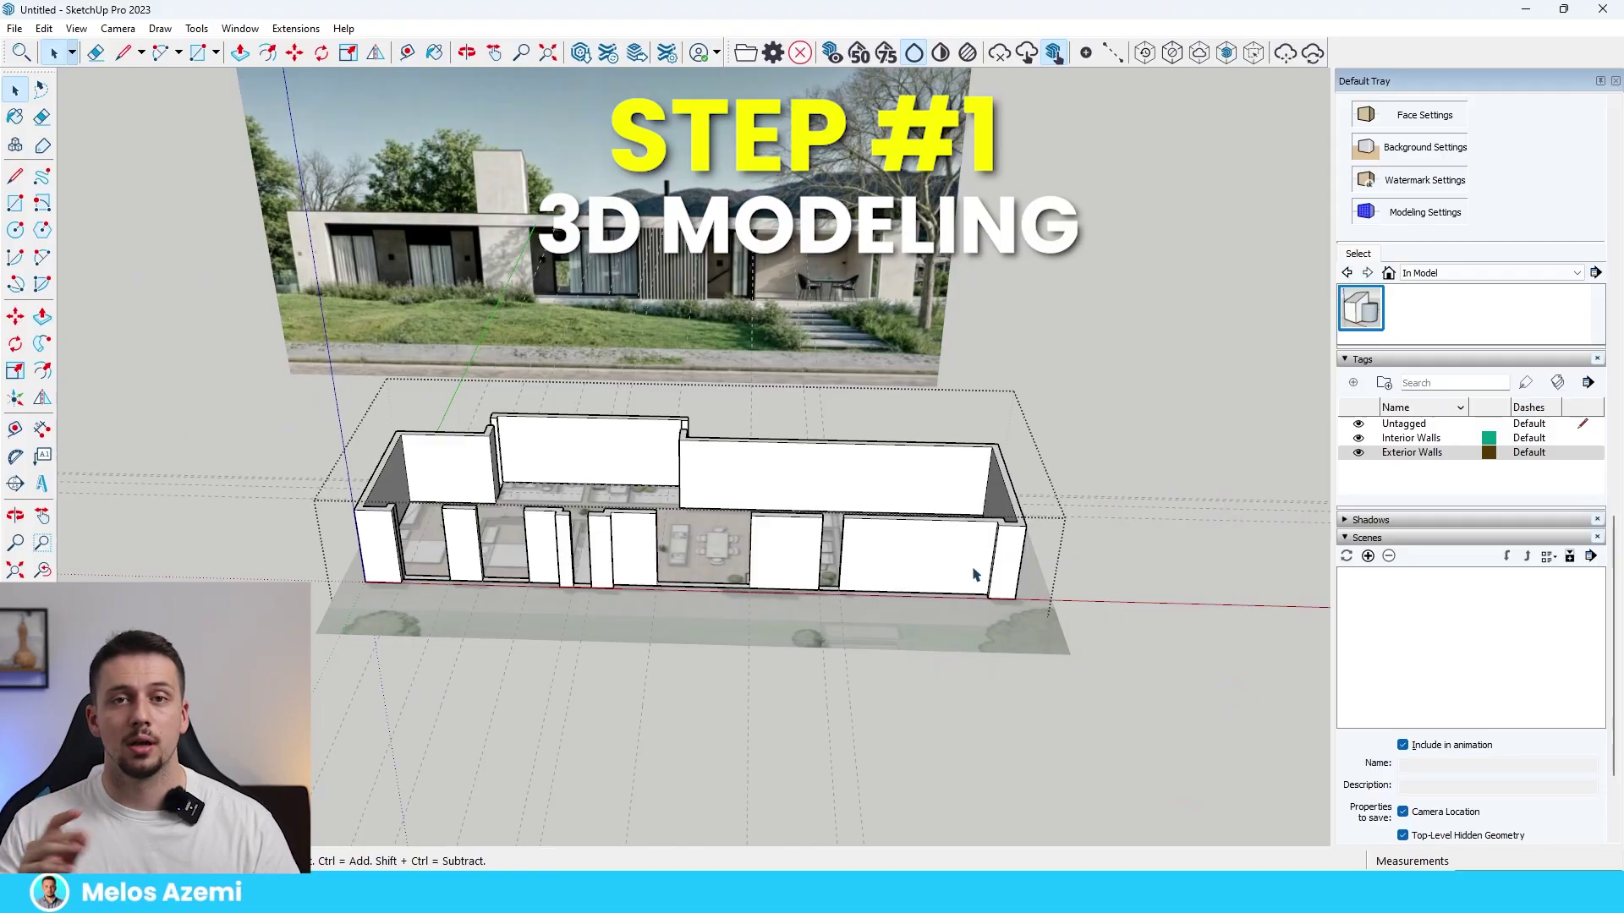
scroll(973, 575, up, 5)
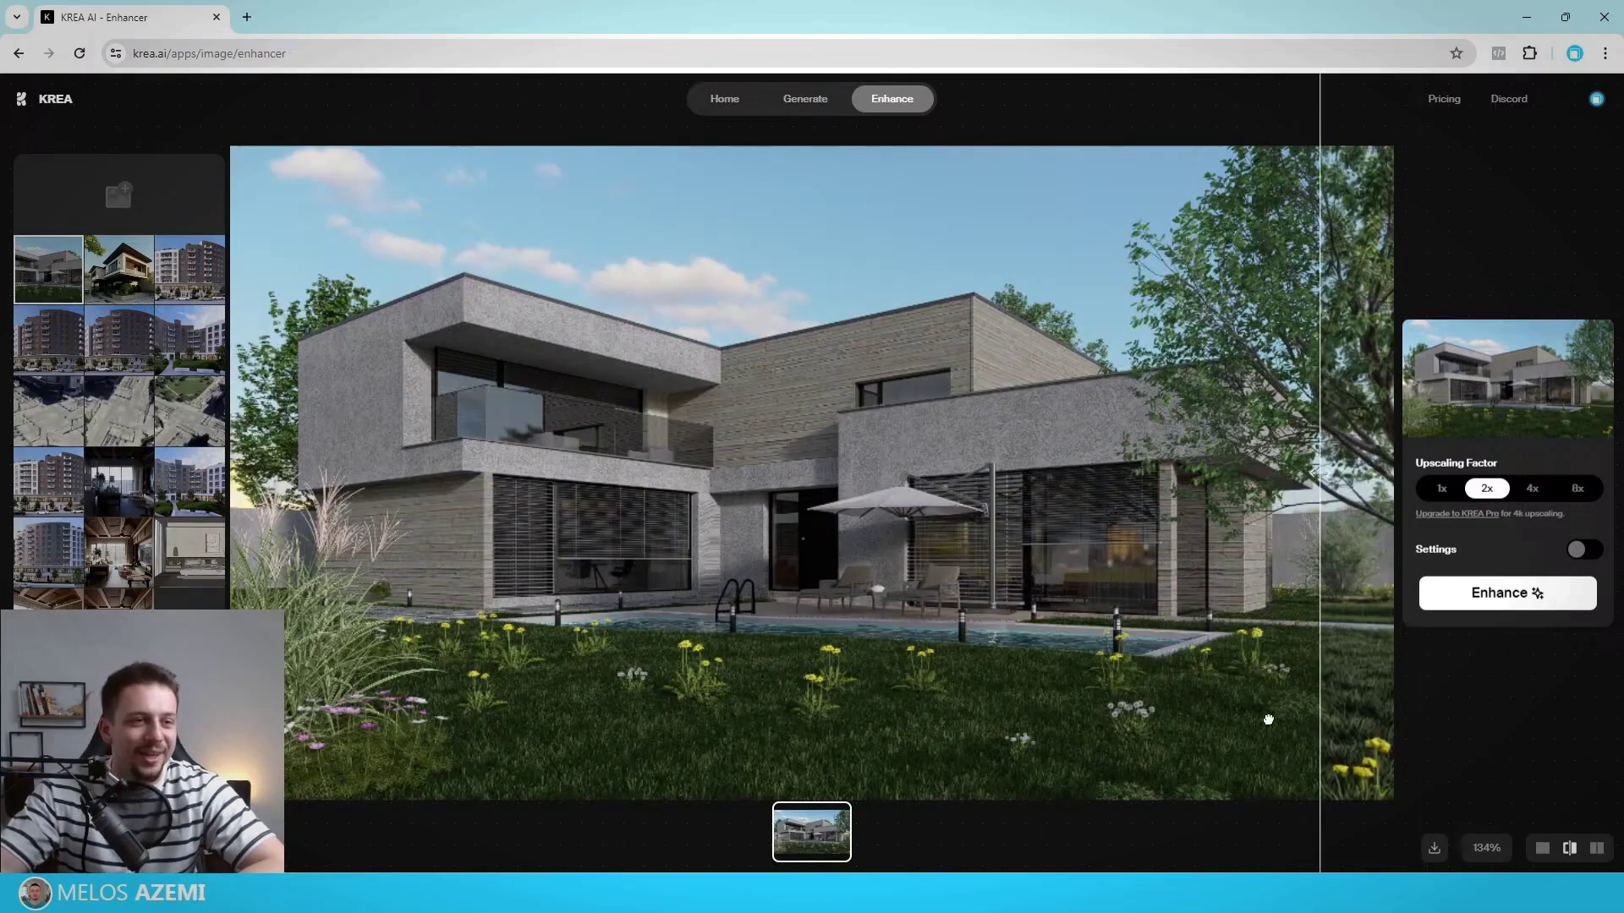
drag(1268, 720, 1102, 721)
Drag the before/after slider left to compare the 2x-enhanced render with the original
drag(386, 583, 290, 582)
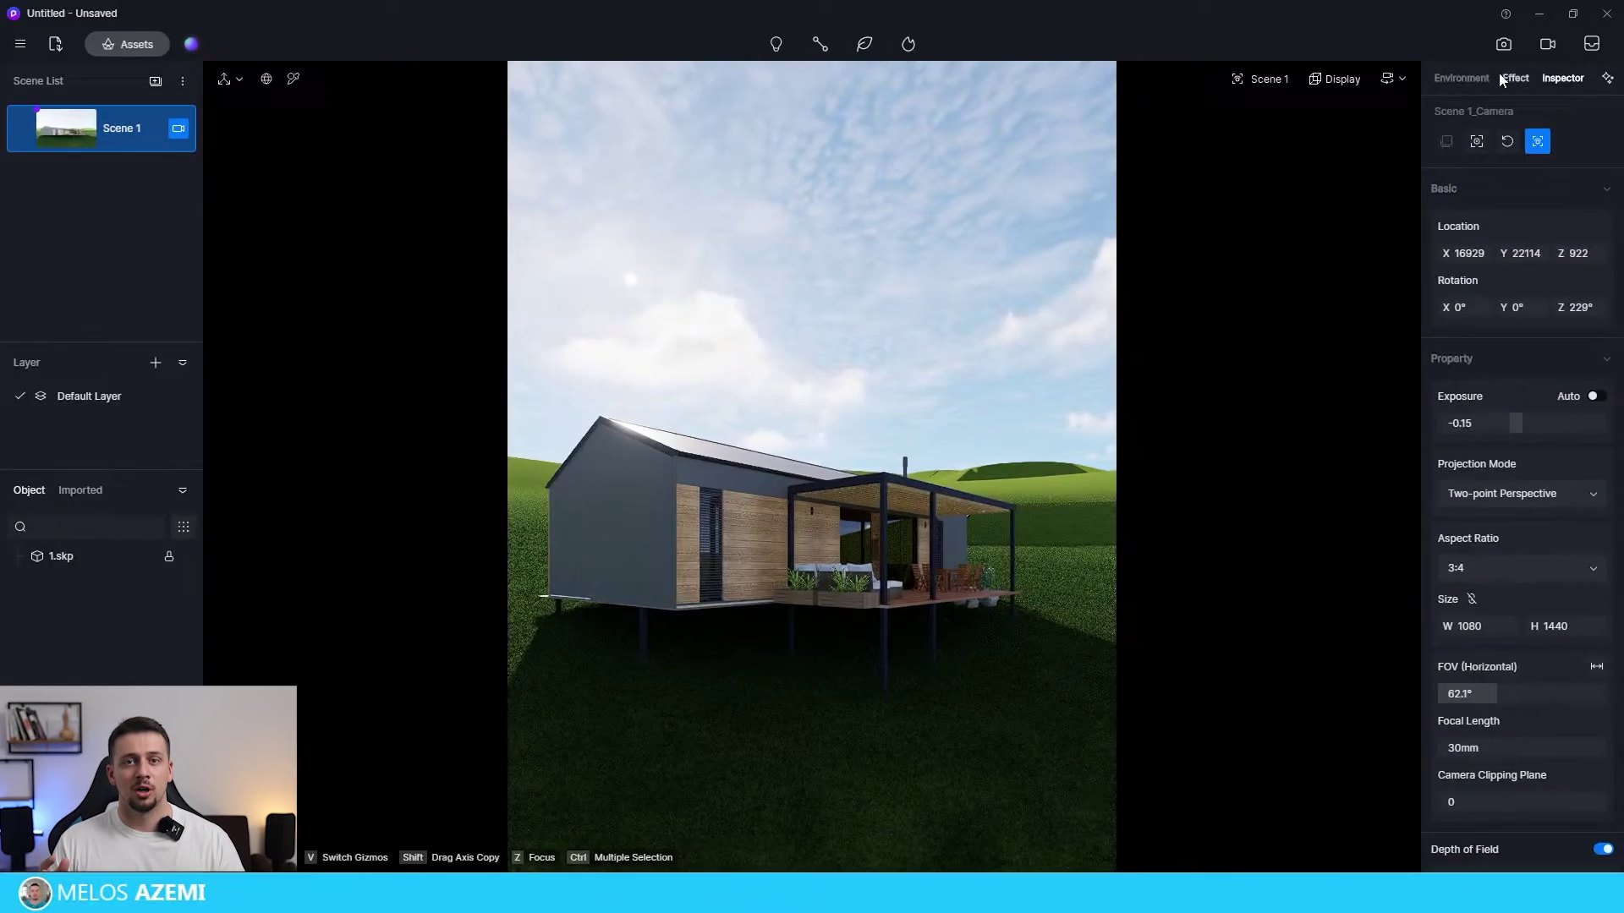
Switch the cabin's sky lighting to HDRI presets in the Environment settings
click(1468, 79)
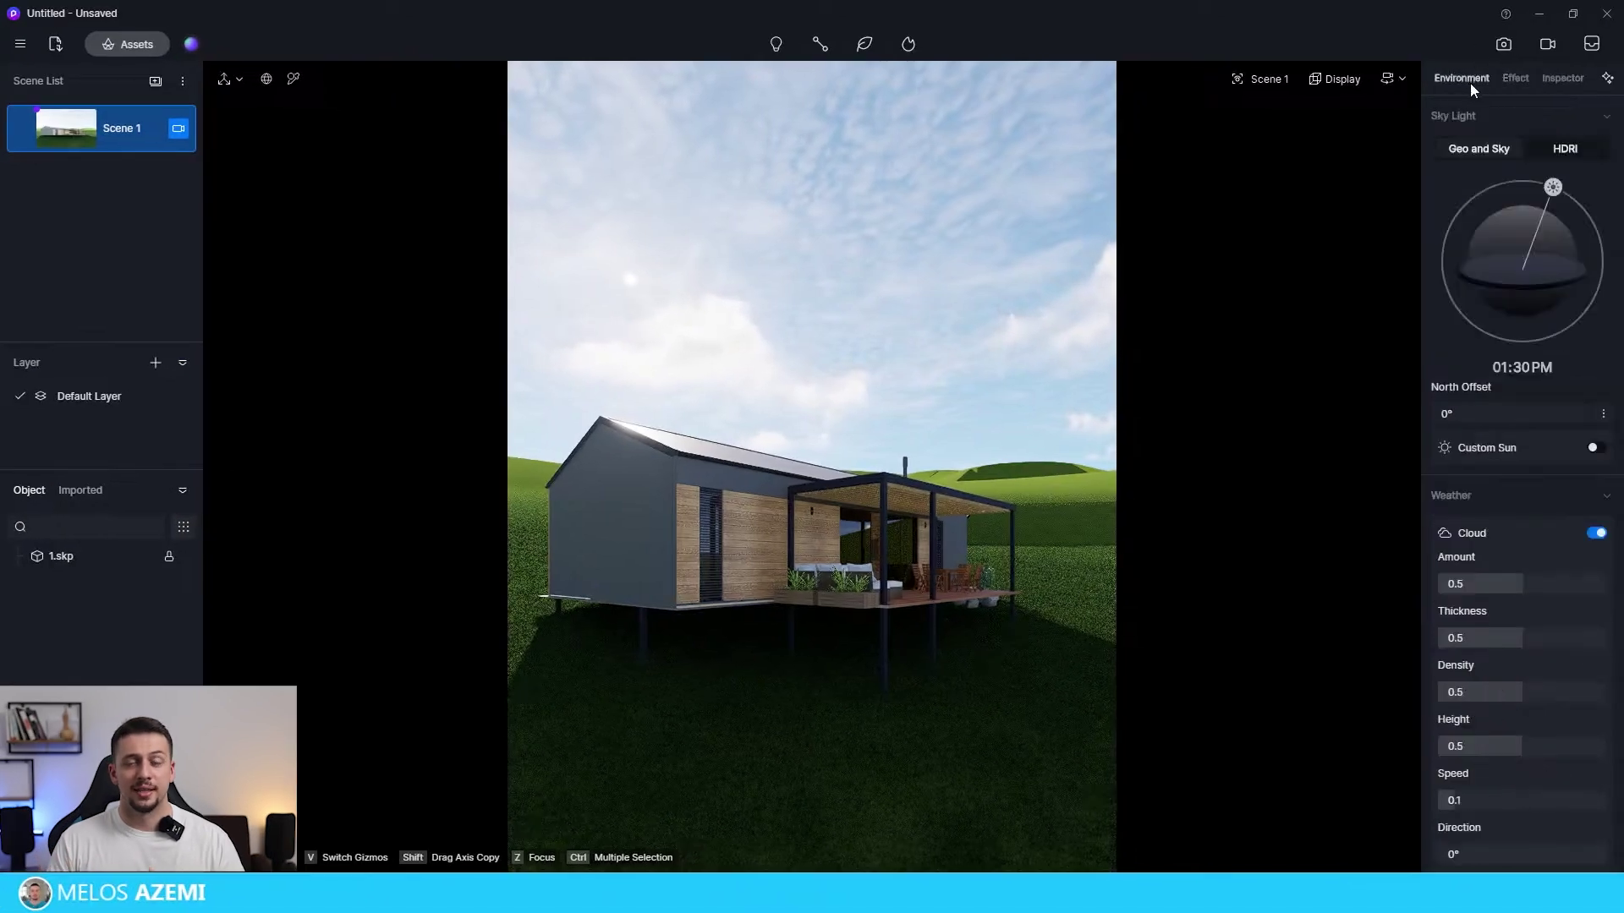
click(1531, 150)
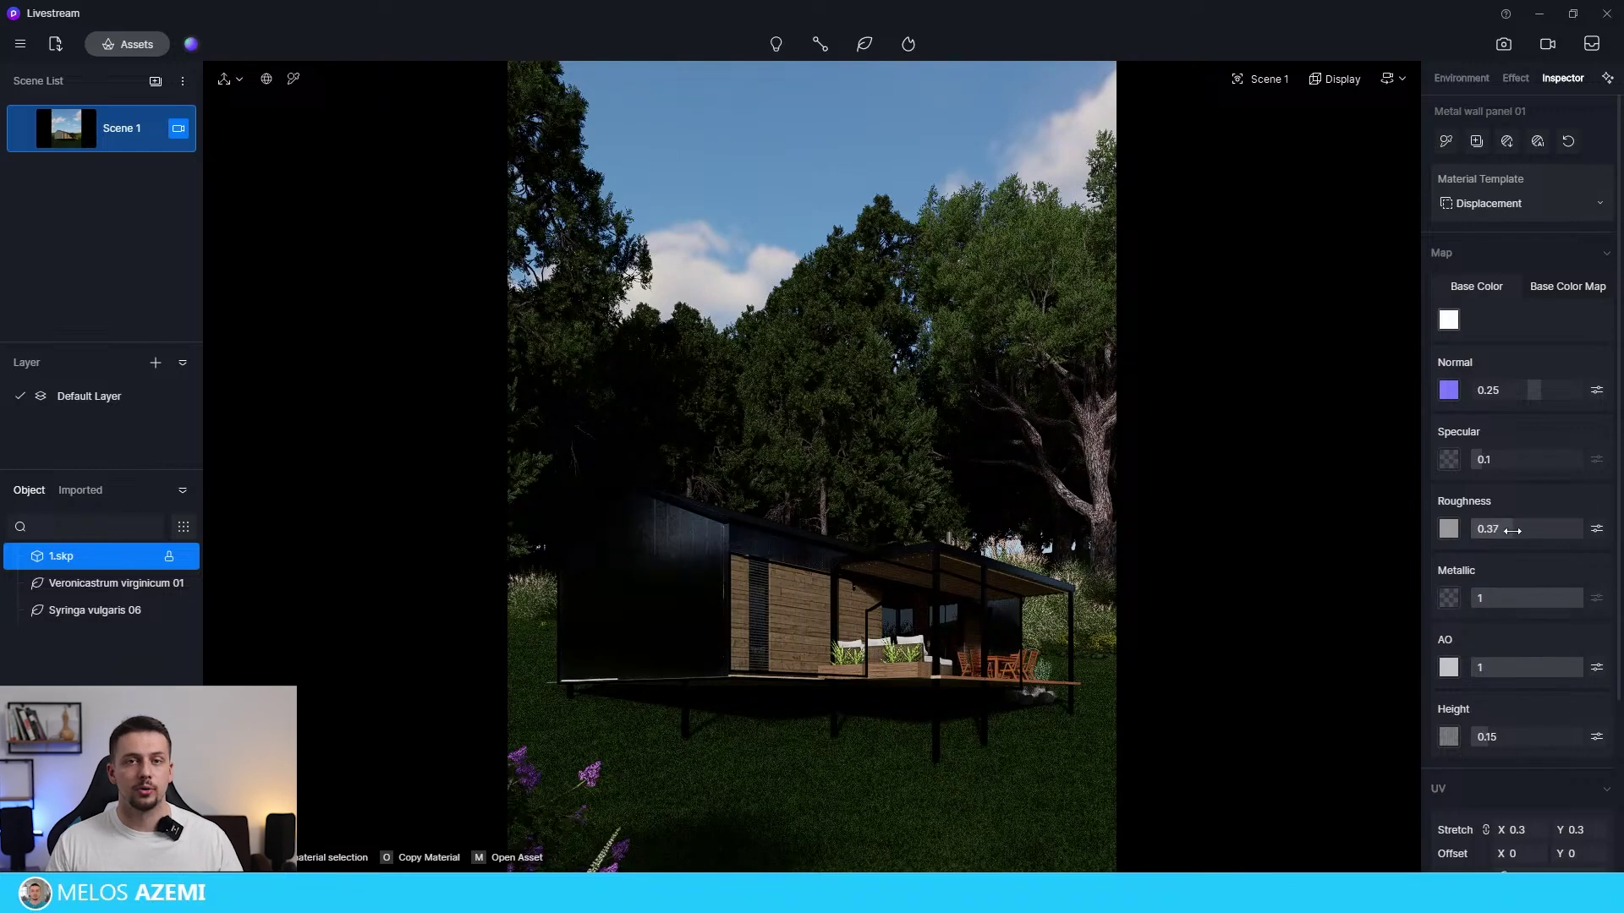
Open the Base Color picker for the Metal wall panel 01 material
click(1527, 319)
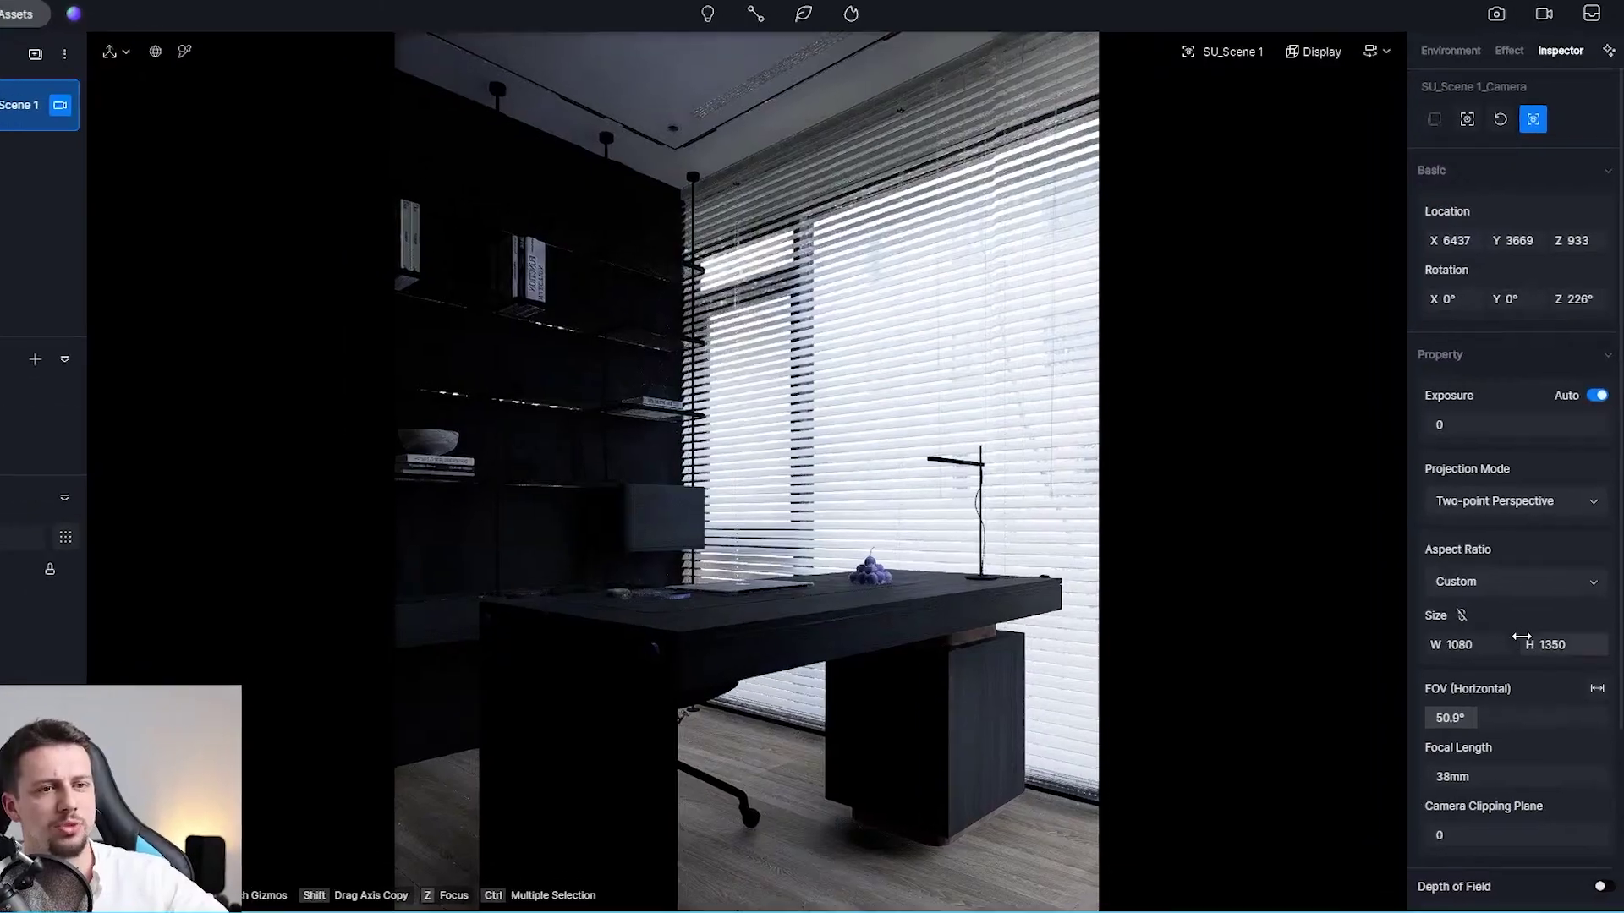
Turn off the camera's auto exposure and reduce Strip Light 1's attenuation radius to 825
click(1596, 398)
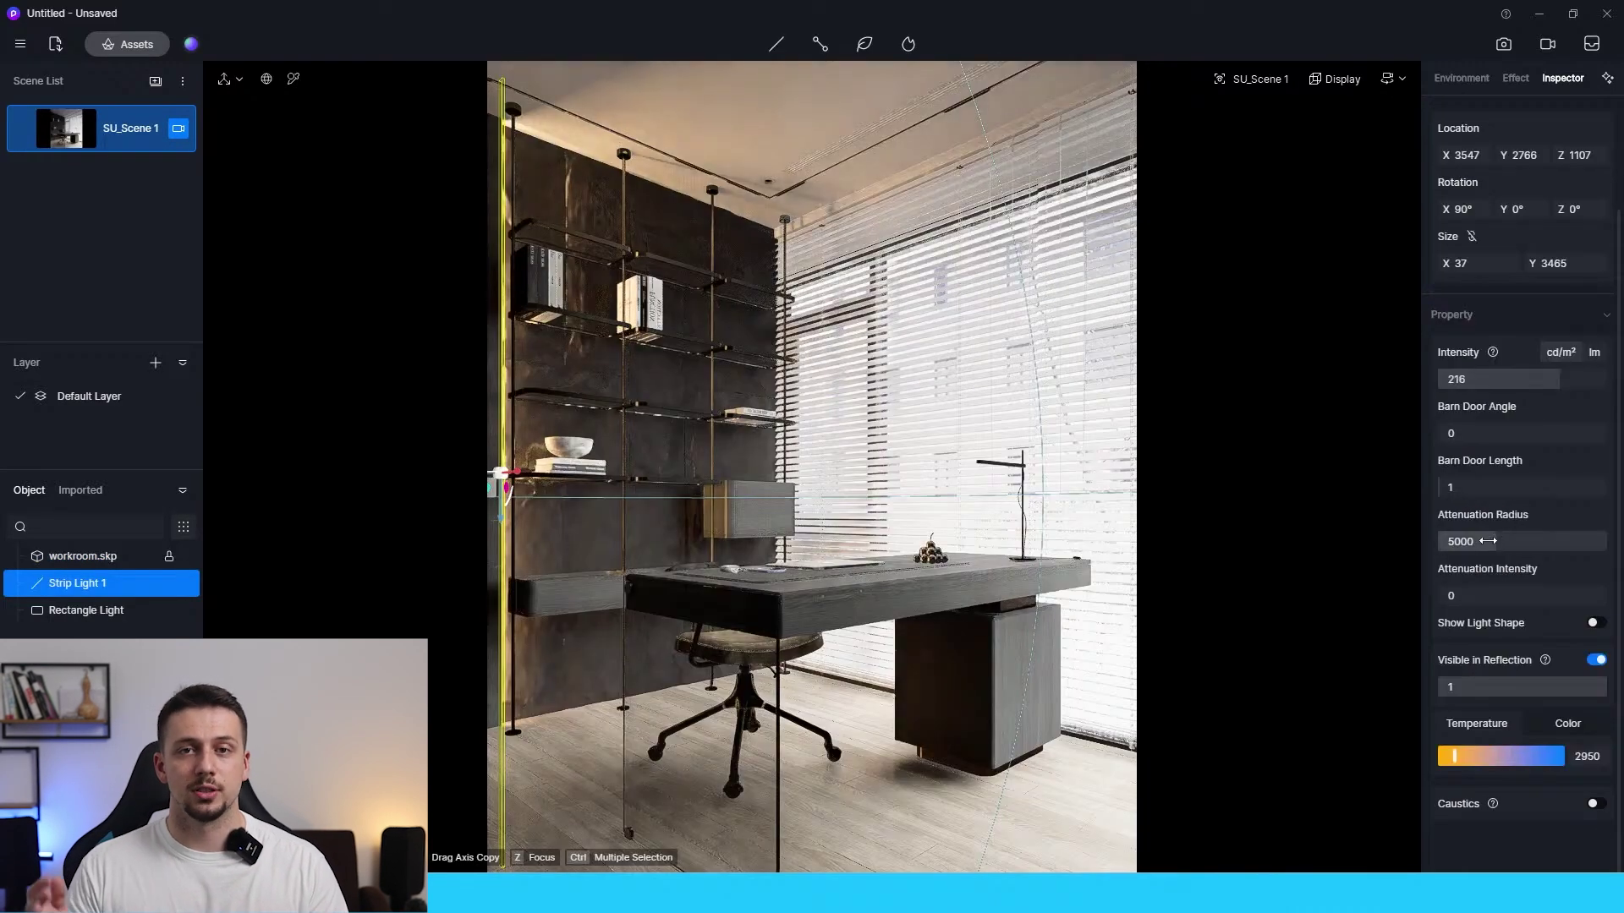
drag(1457, 545, 1447, 547)
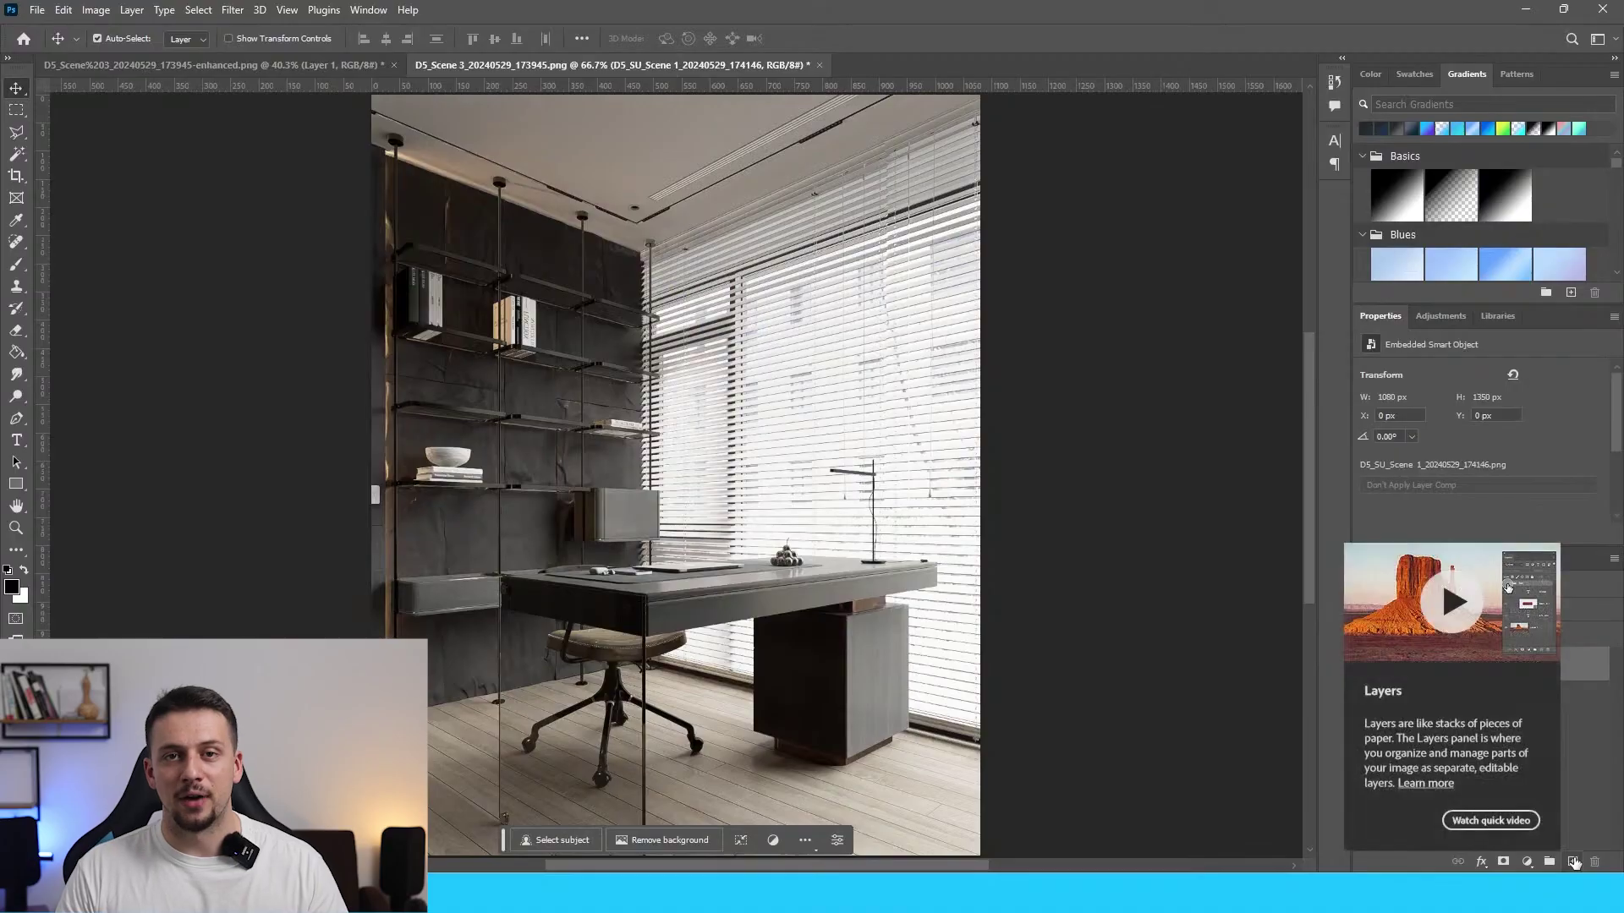
click(1573, 861)
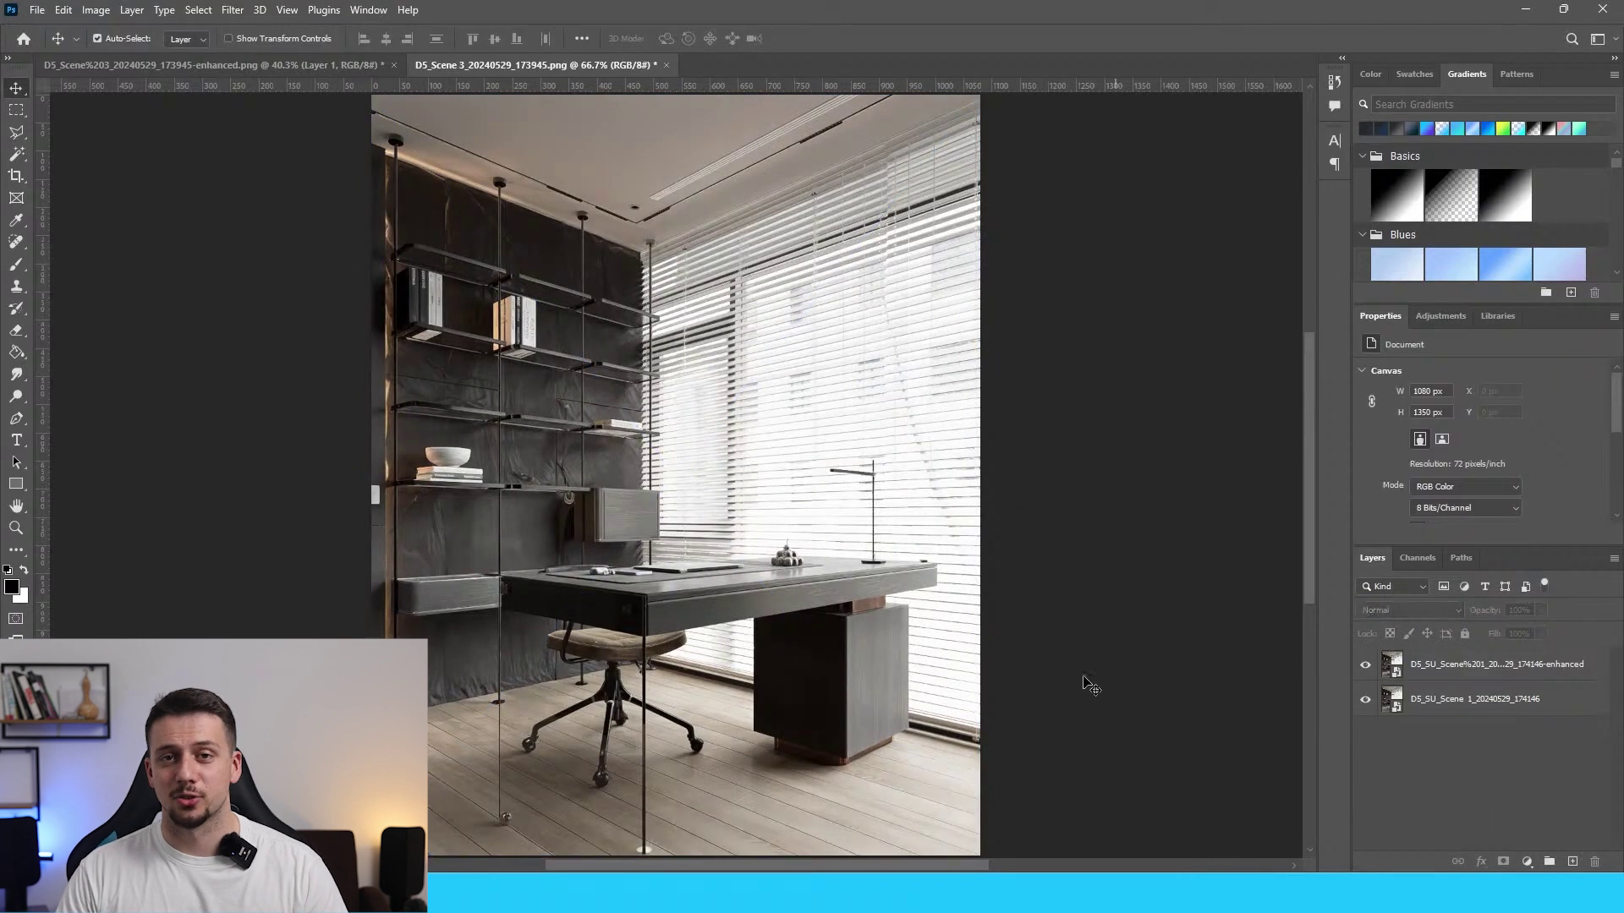
Scroll around the Photoshop document to view the stacked office render layers
ctrl+scroll(744, 482, right, 2)
alt+scroll(743, 465, down, 2)
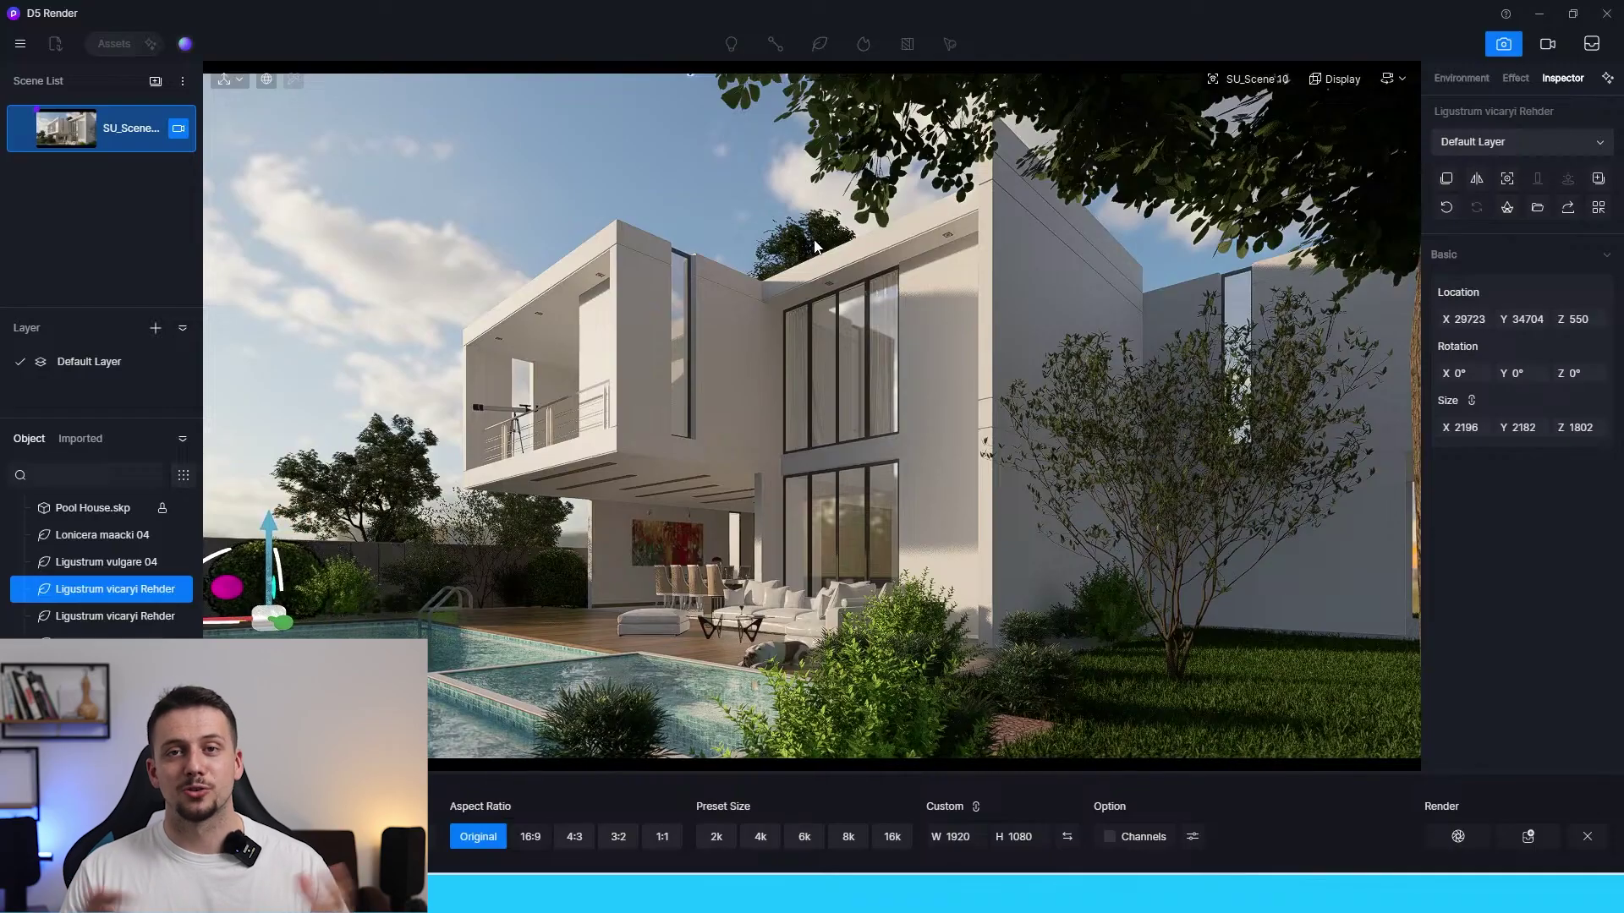
Move the Cinnamomum japonicum 05 L tree from the house front into the hedge, then cancel the image picker
click(817, 246)
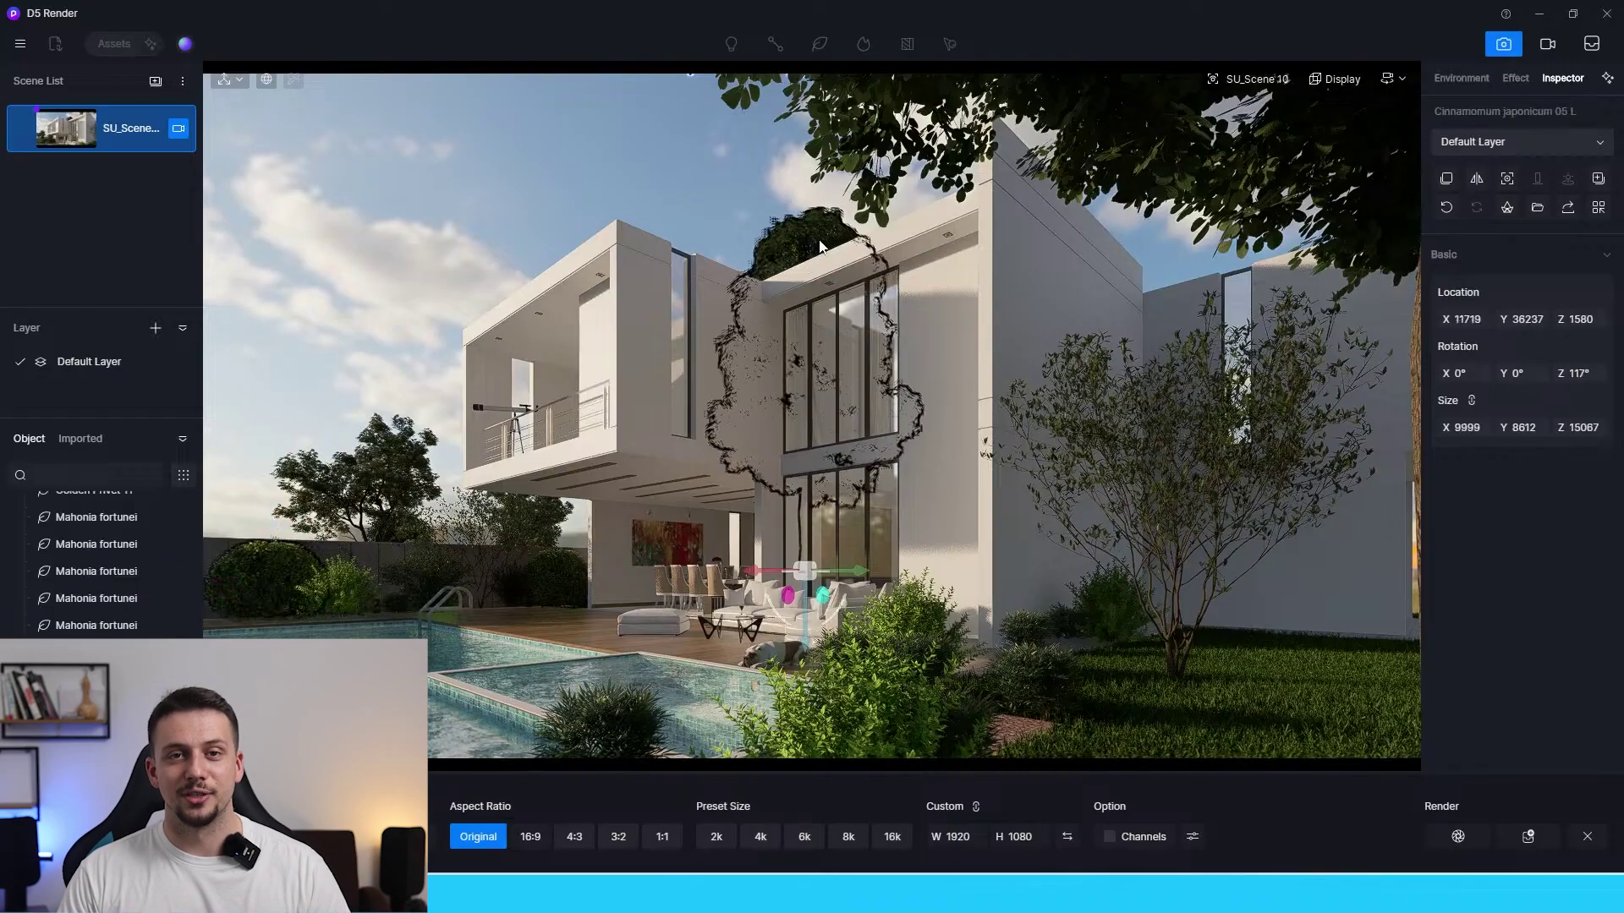
drag(378, 578, 321, 603)
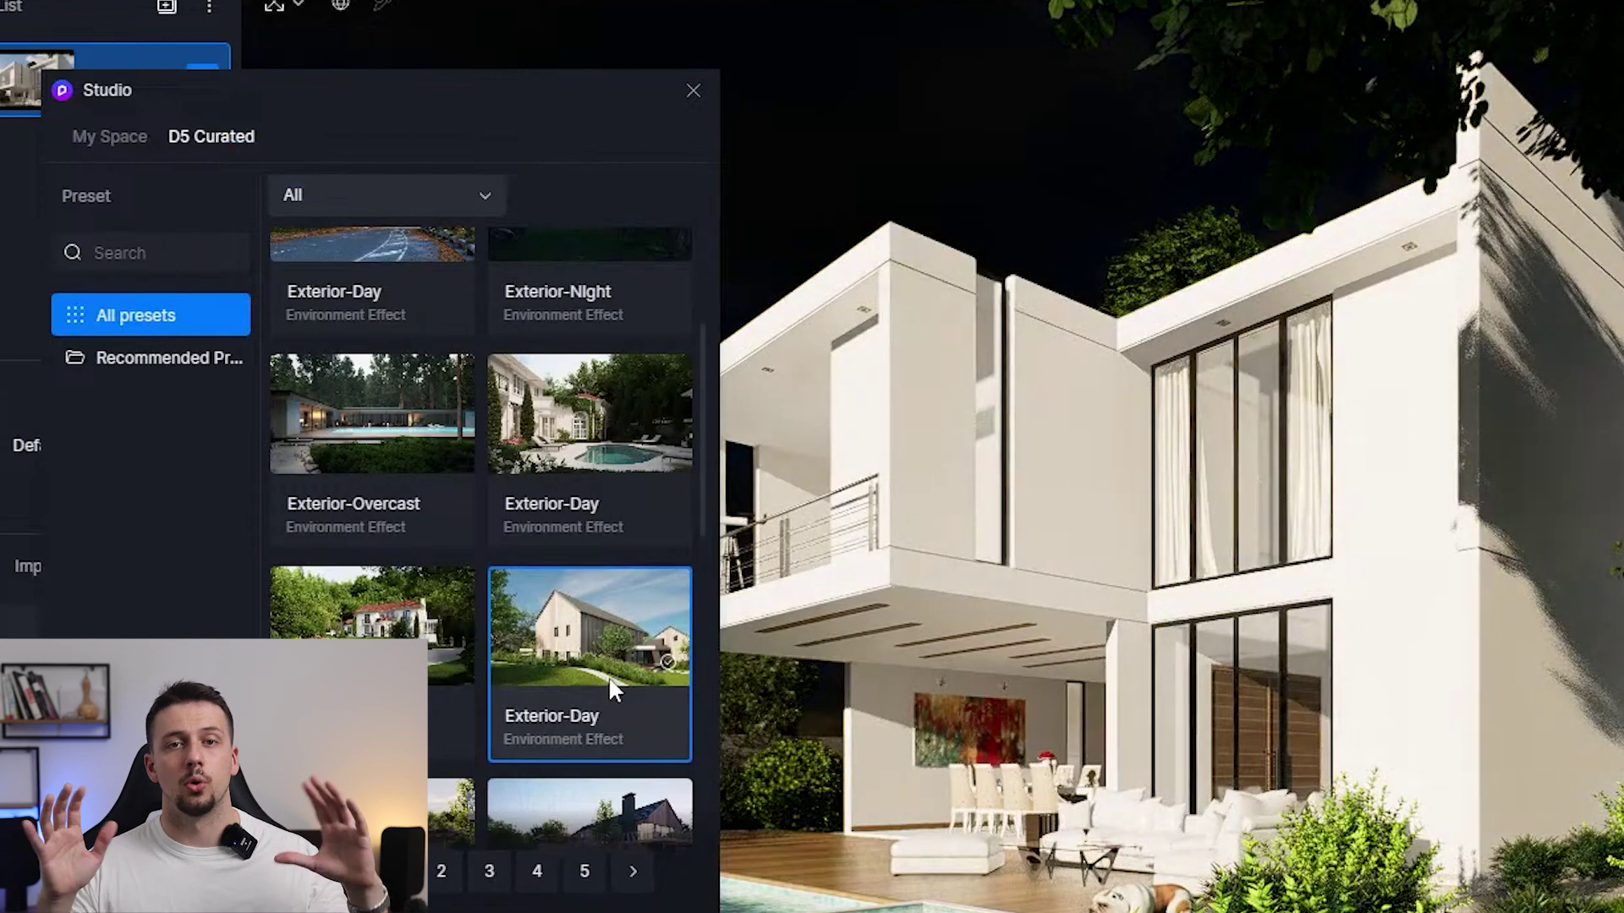
drag(520, 88, 375, 187)
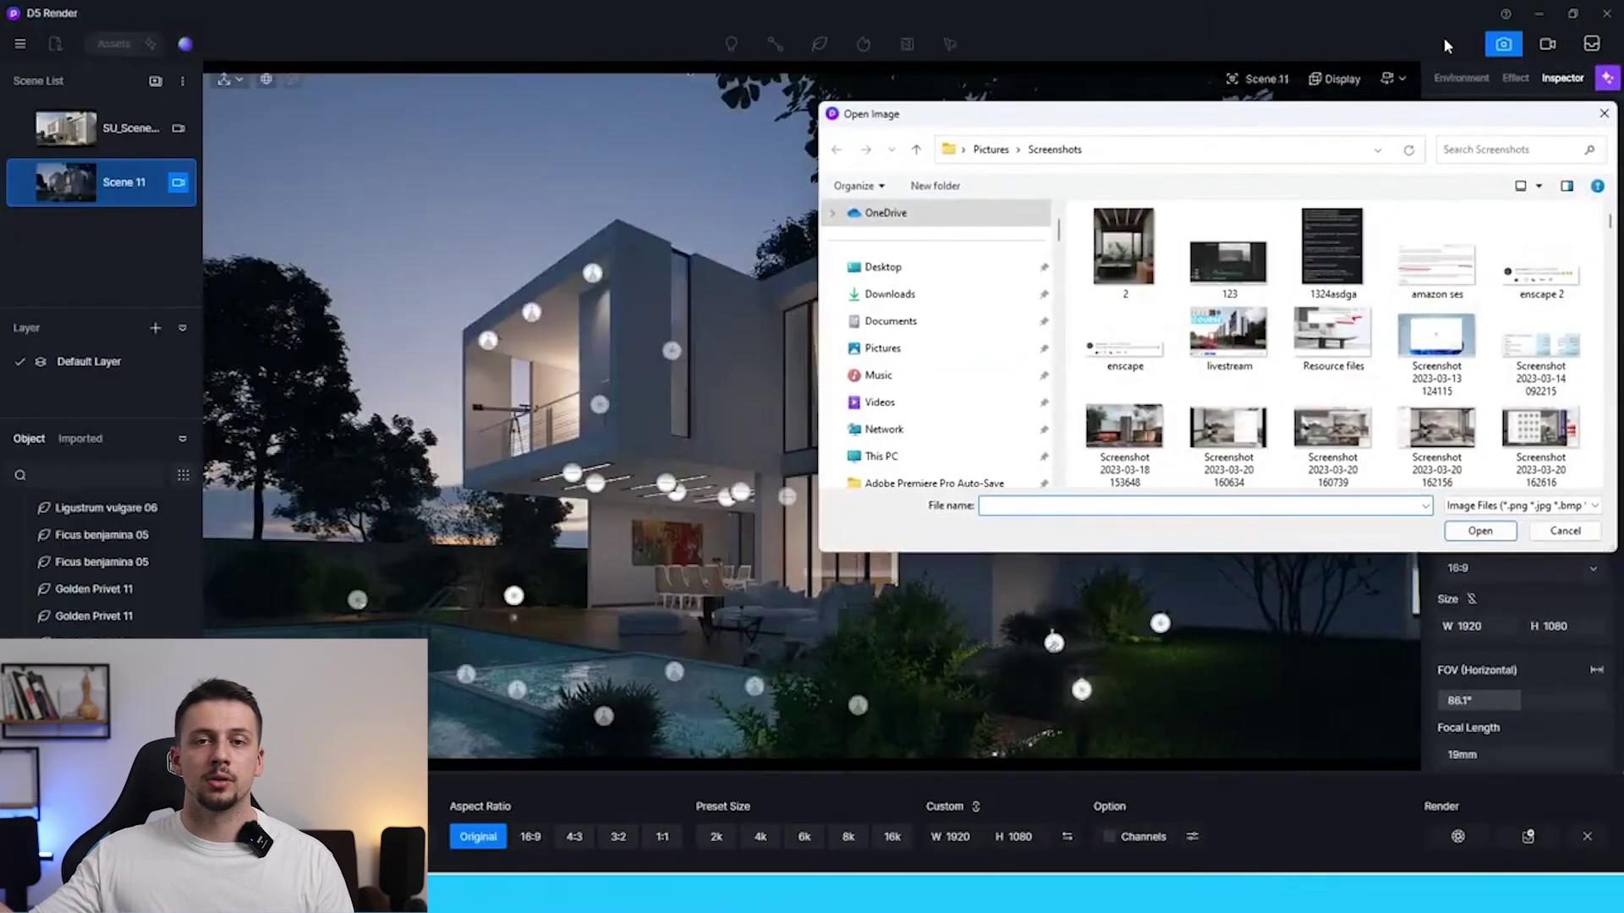
key(Escape)
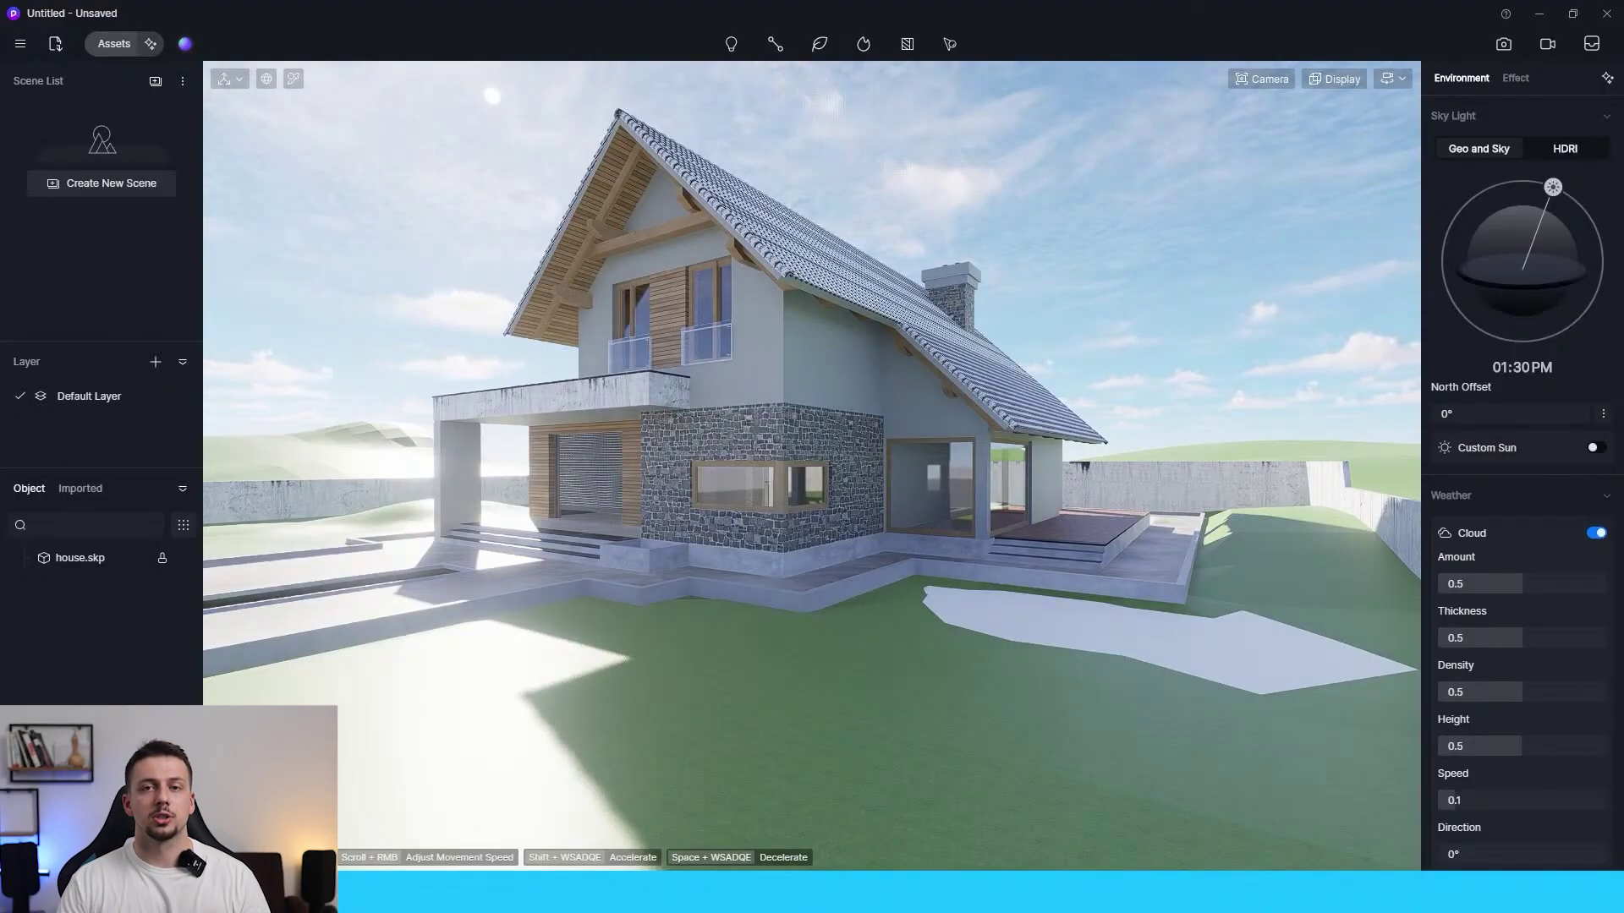
Orbit around the imported pitched-roof stone house from house.skp
right_drag(998, 541, 962, 550)
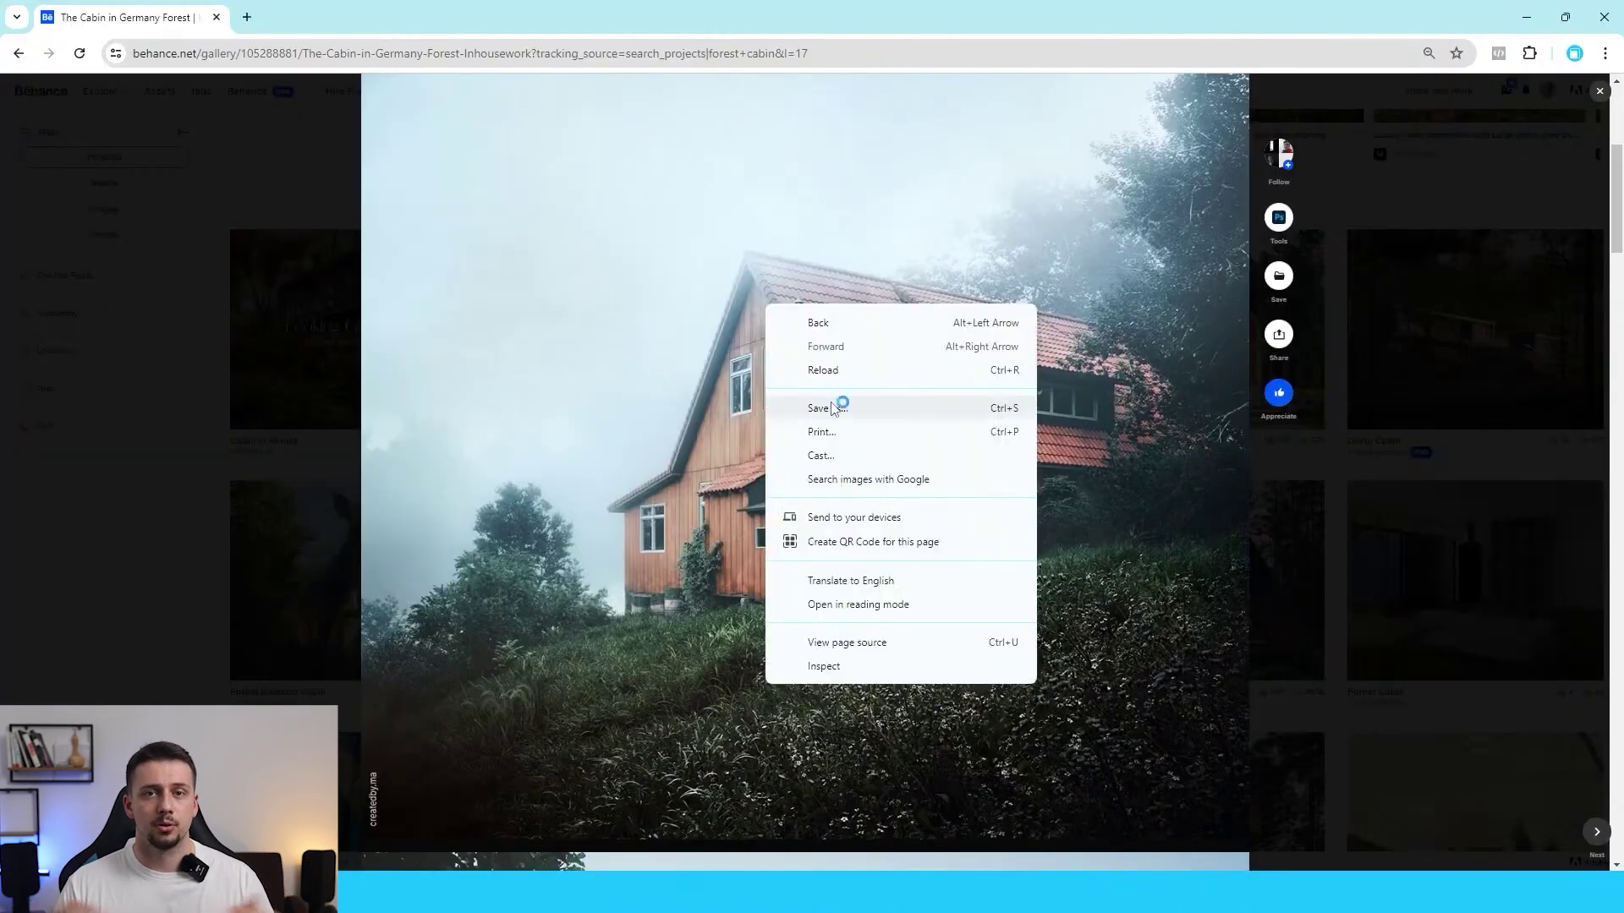
Save the reference photo to disk and lower the point light in the darker scene
click(841, 406)
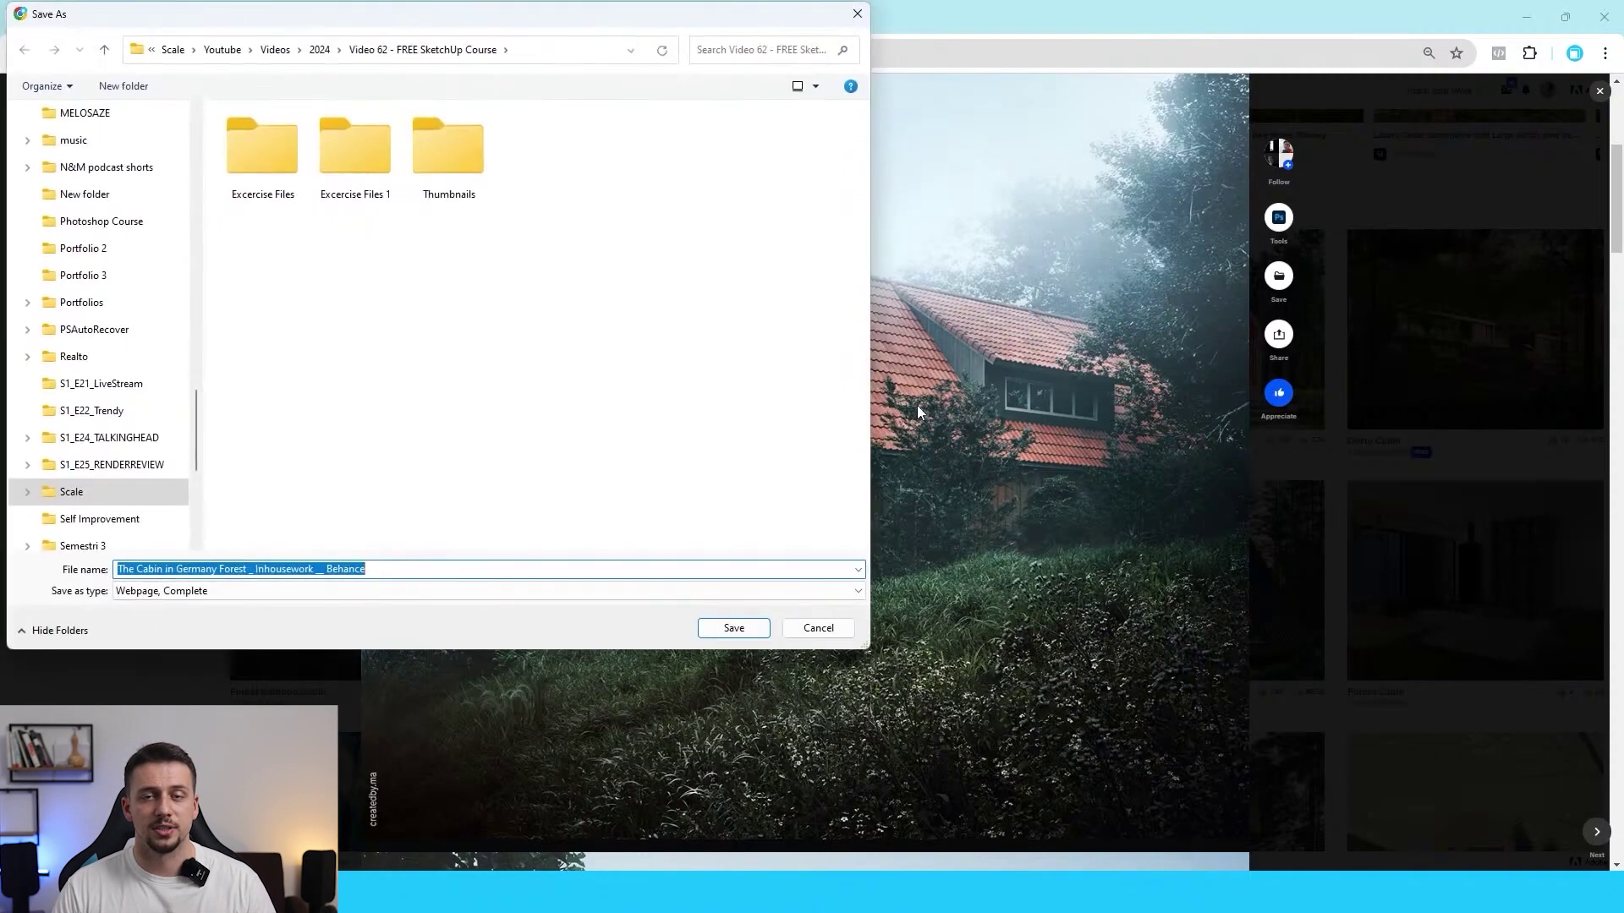
click(857, 14)
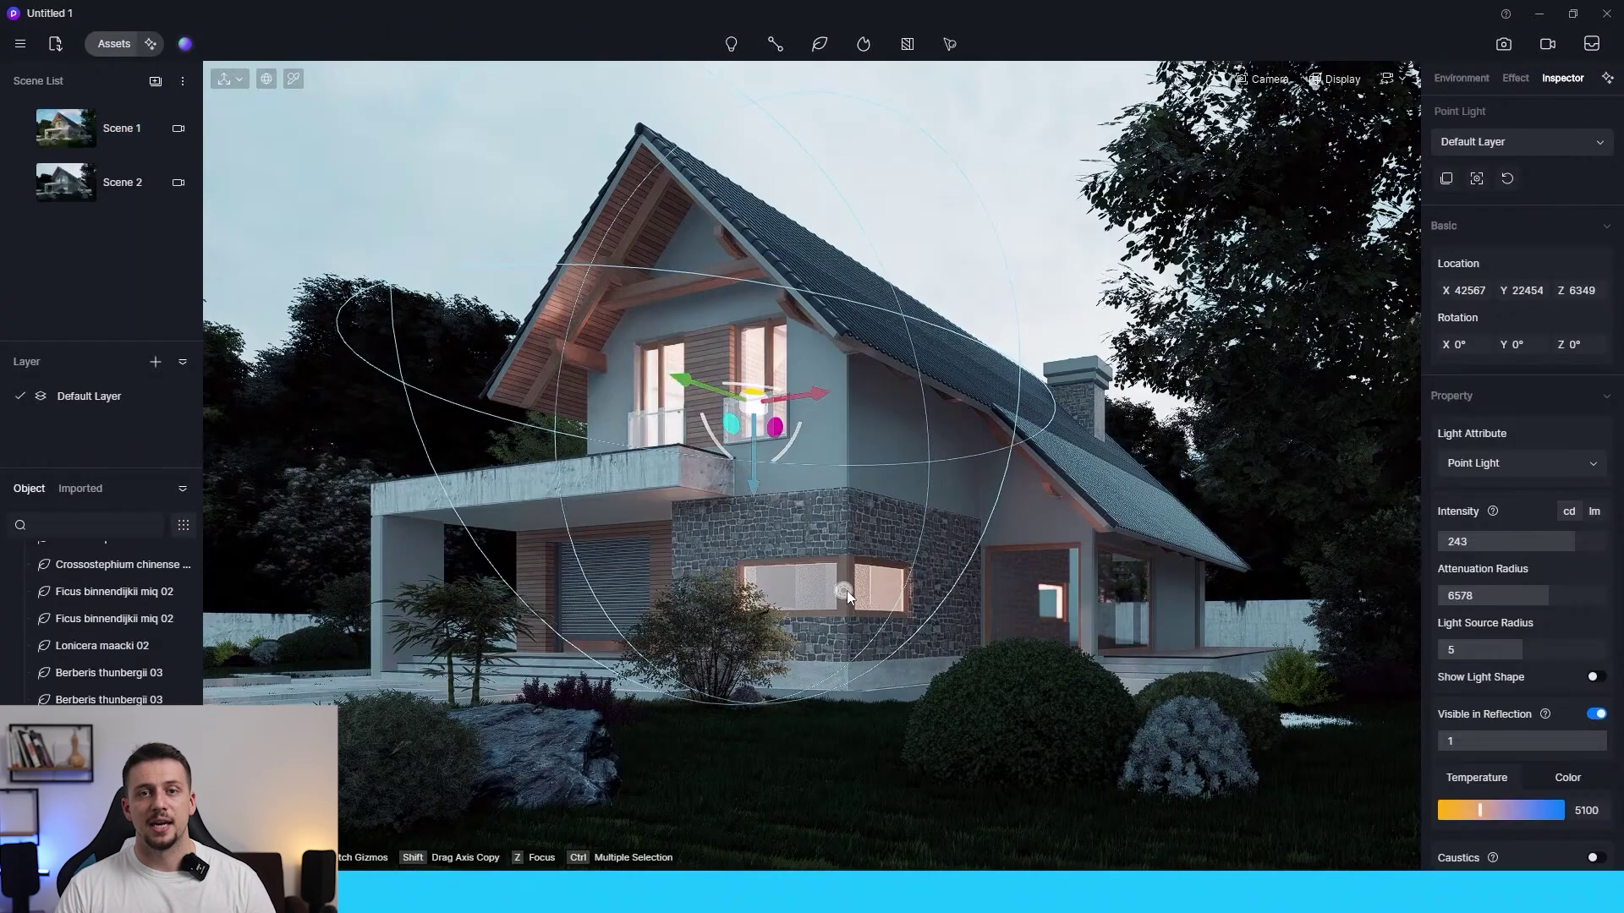
drag(689, 406, 771, 593)
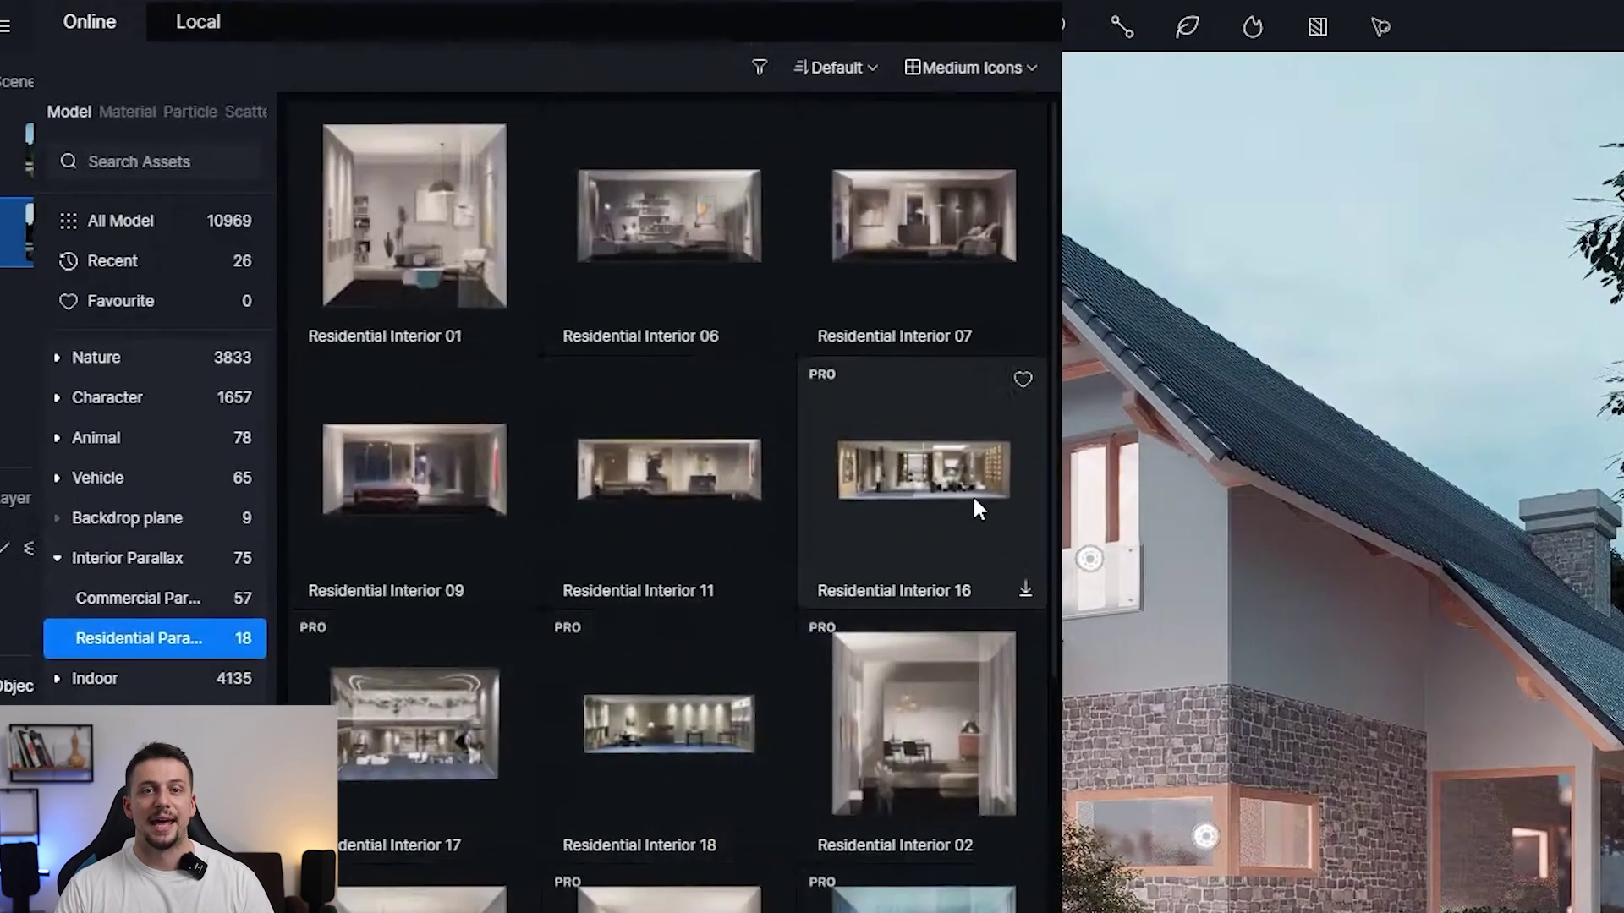
Place Residential Interior 12 parallax interiors in the ground-floor opening and upper-floor window
scroll(731, 833, down, 3)
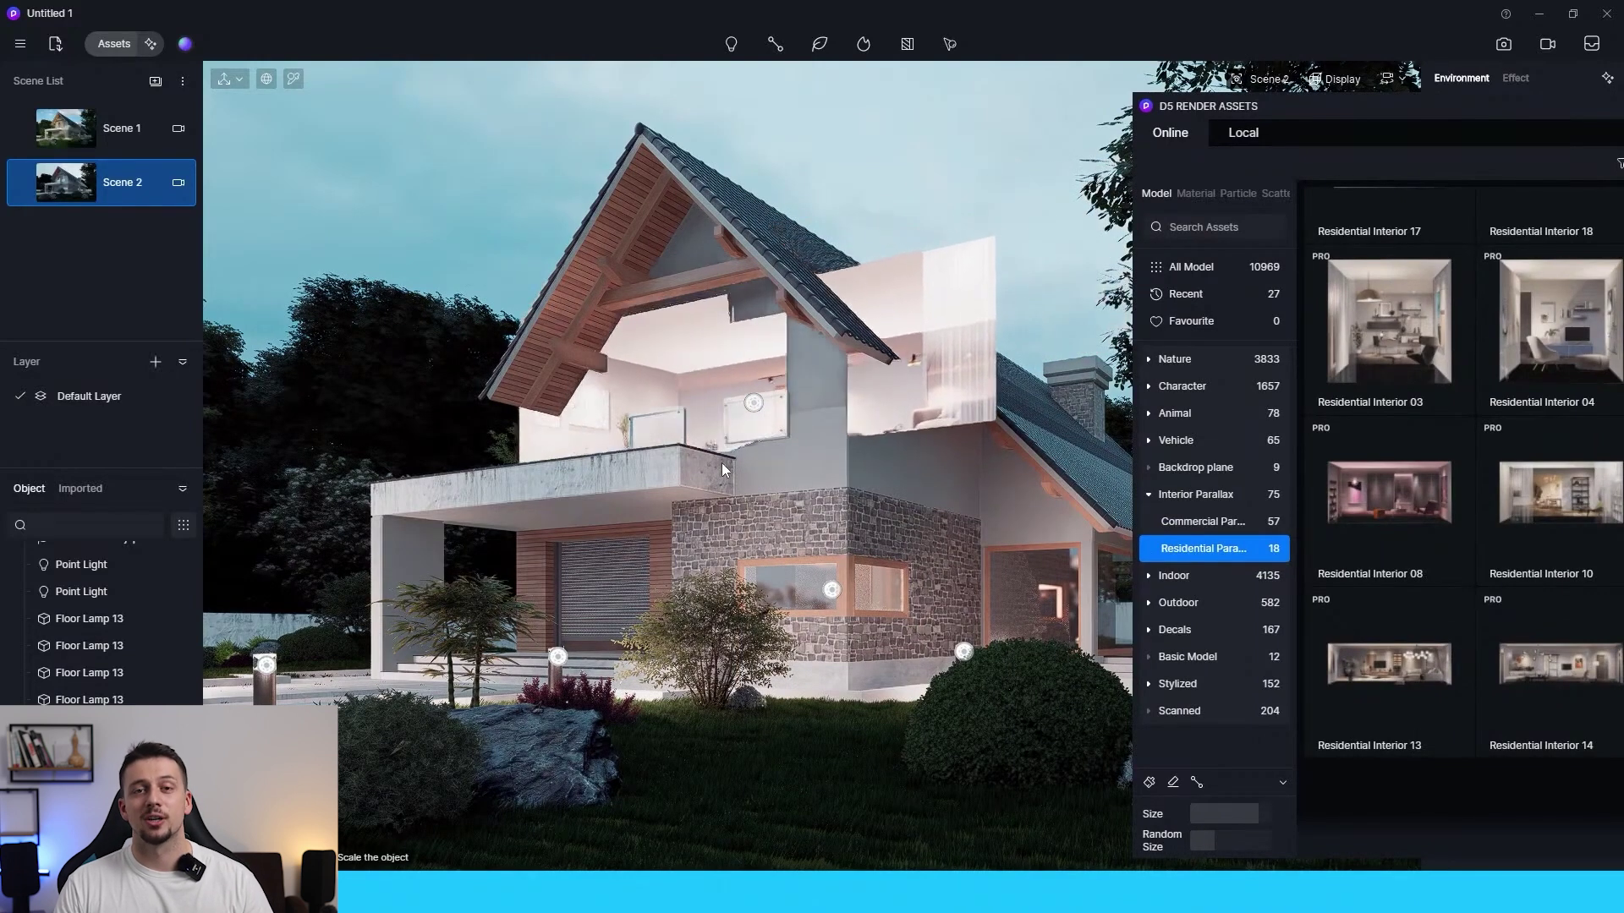
click(721, 633)
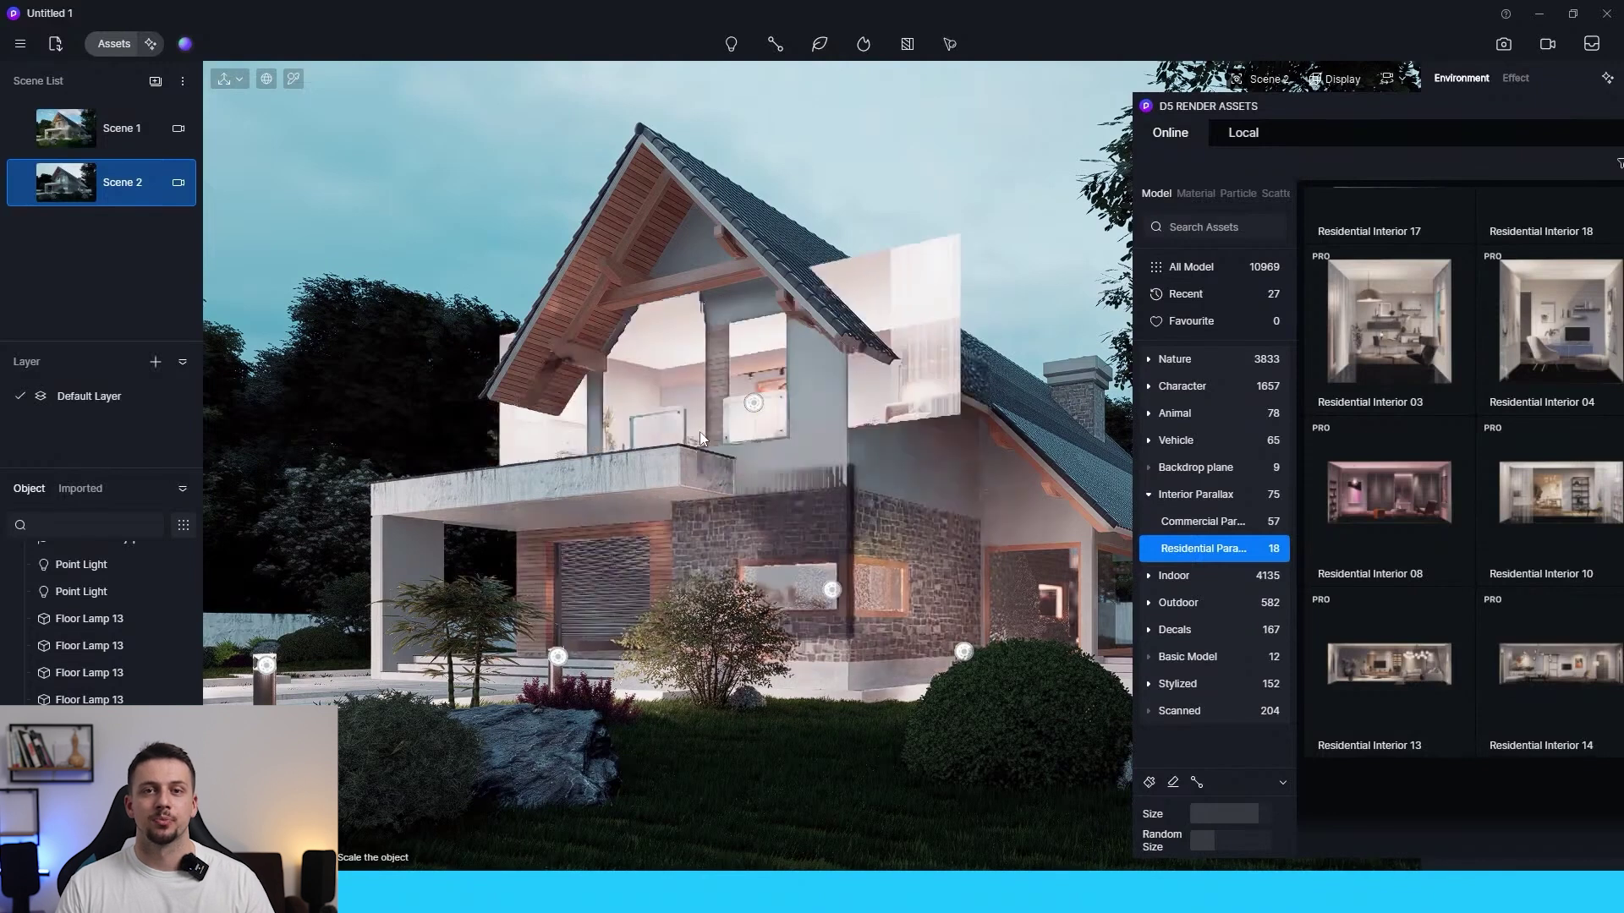
click(698, 431)
click(937, 185)
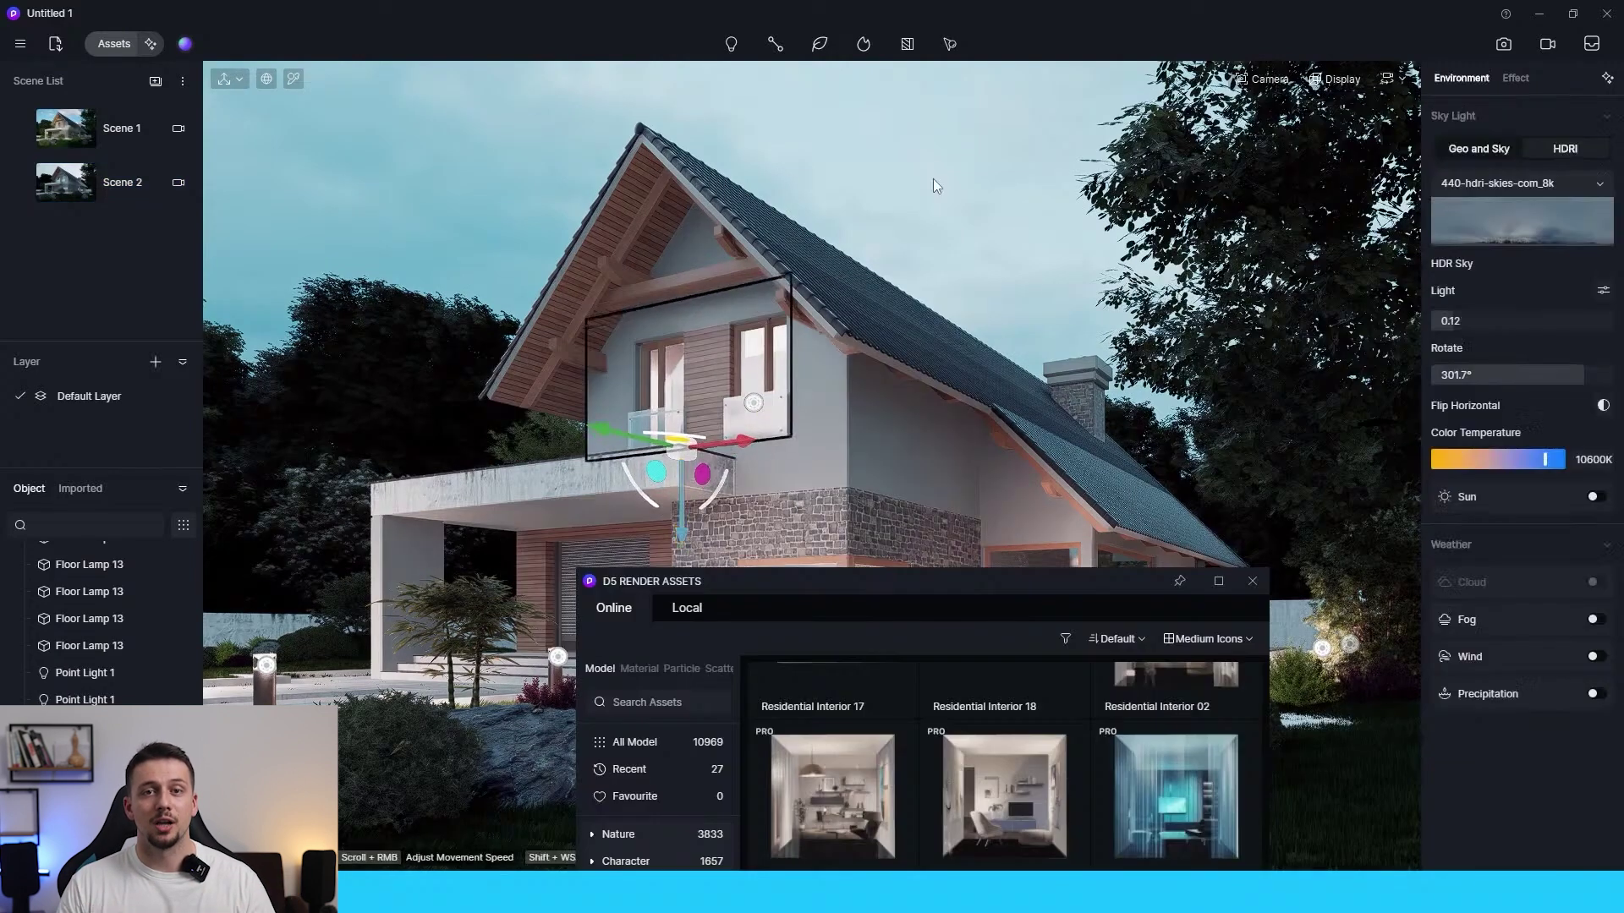
drag(923, 569, 1066, 220)
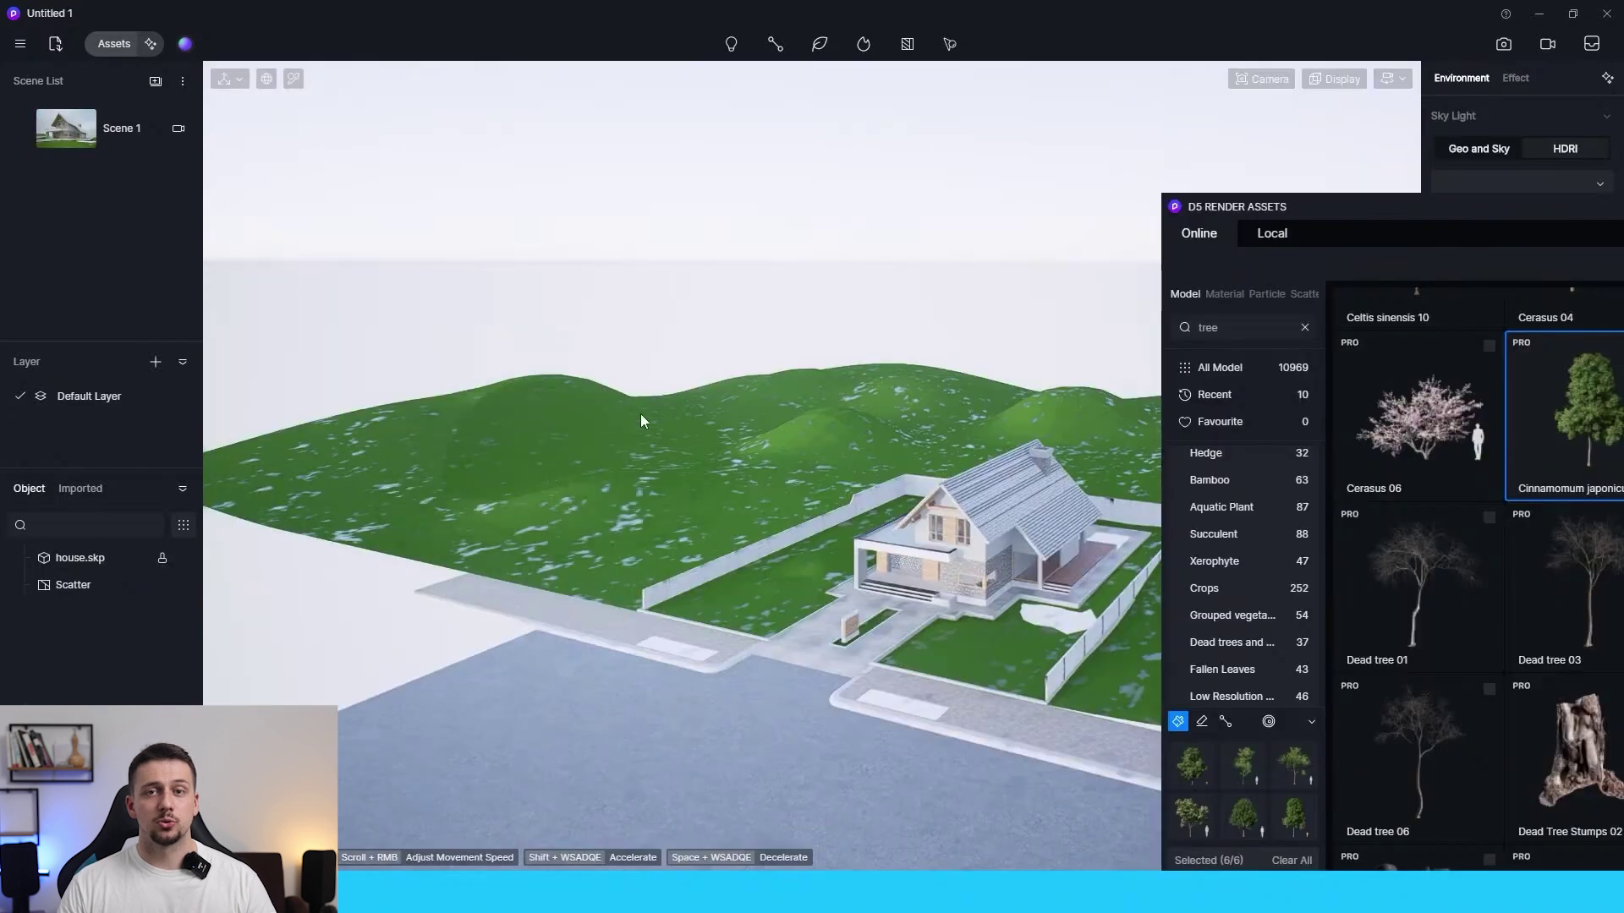
Frame the whole terrain site around the house, then switch to the SU_Scene 1 camera view
scroll(640, 420, down, 2)
mouse_move(1394, 247)
mouse_down()
mouse_move(1302, 191)
mouse_move(1229, 110)
mouse_up()
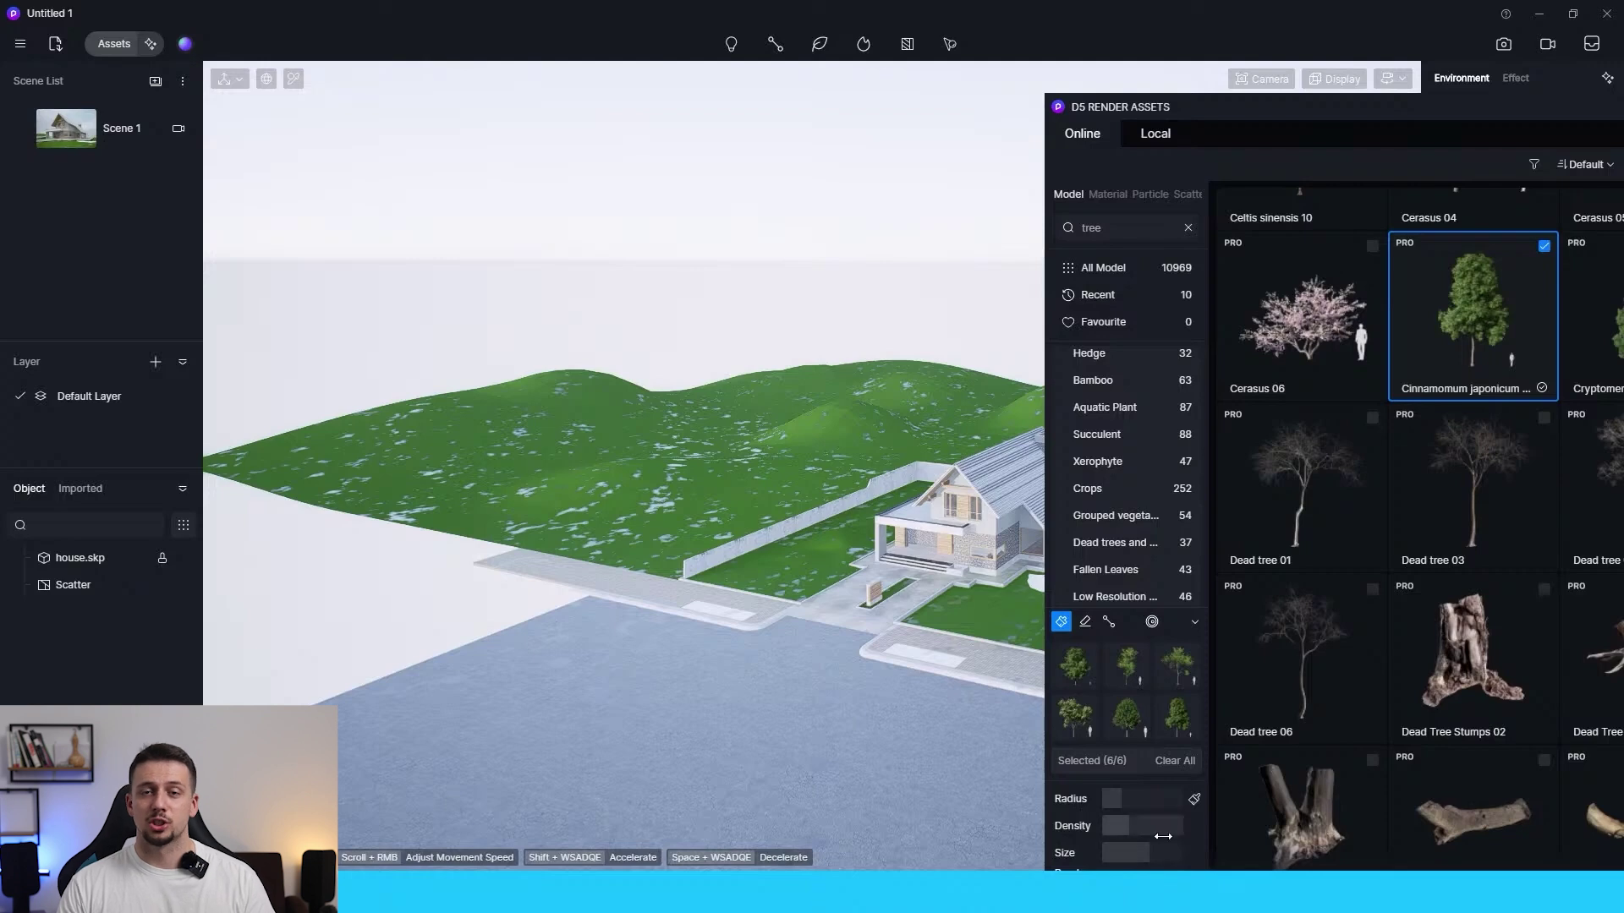
drag(1257, 123, 1235, 47)
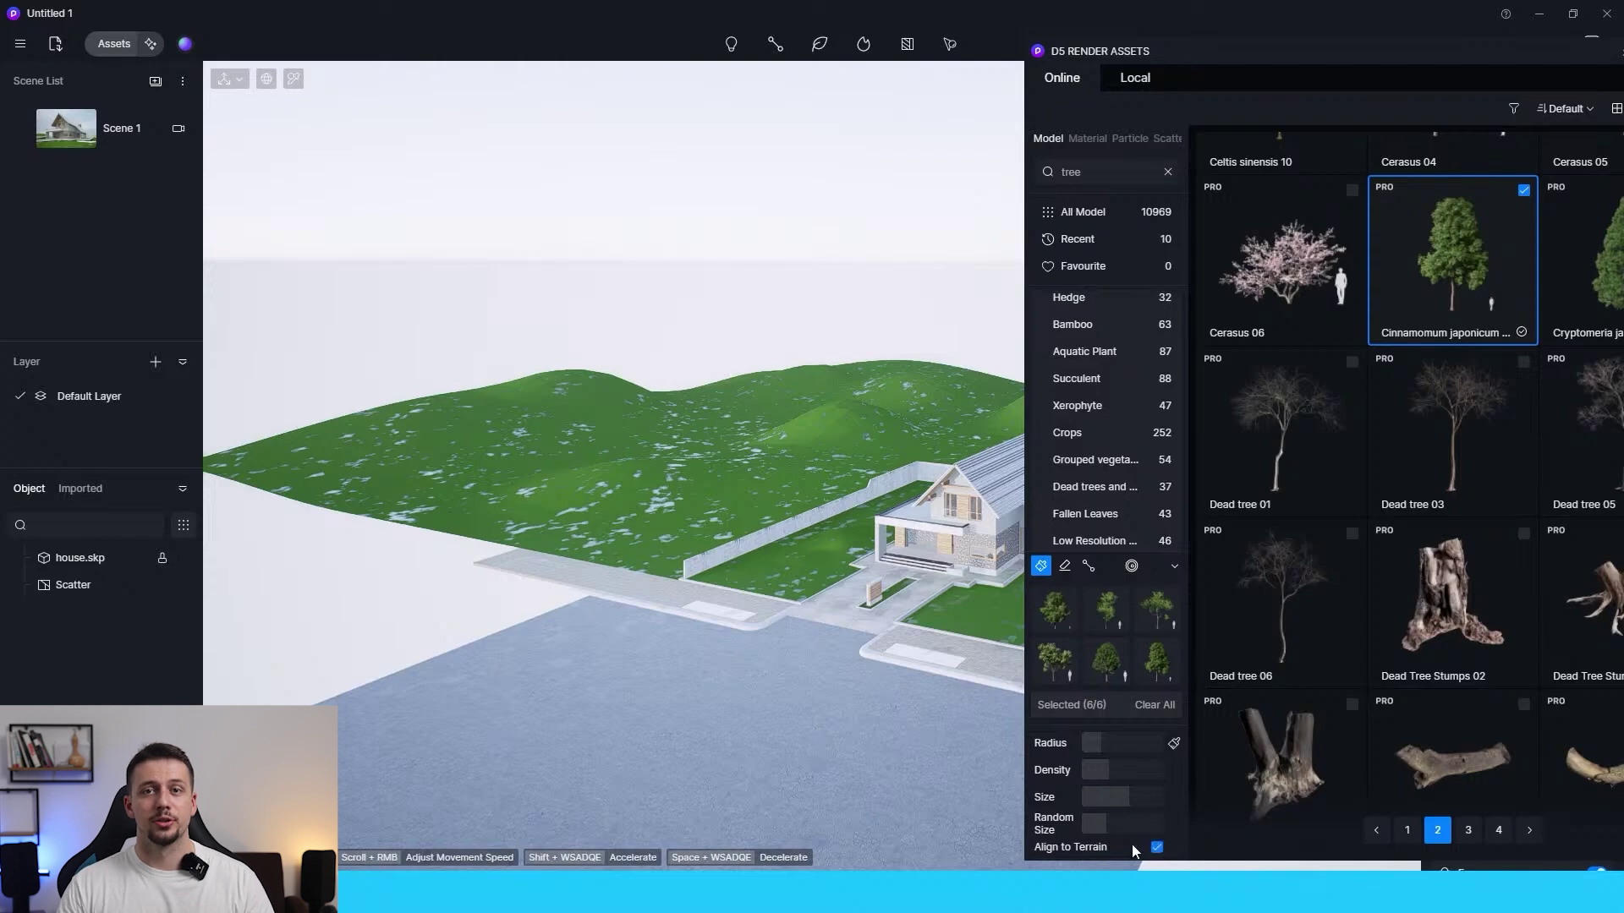
middle_drag(507, 592, 622, 423)
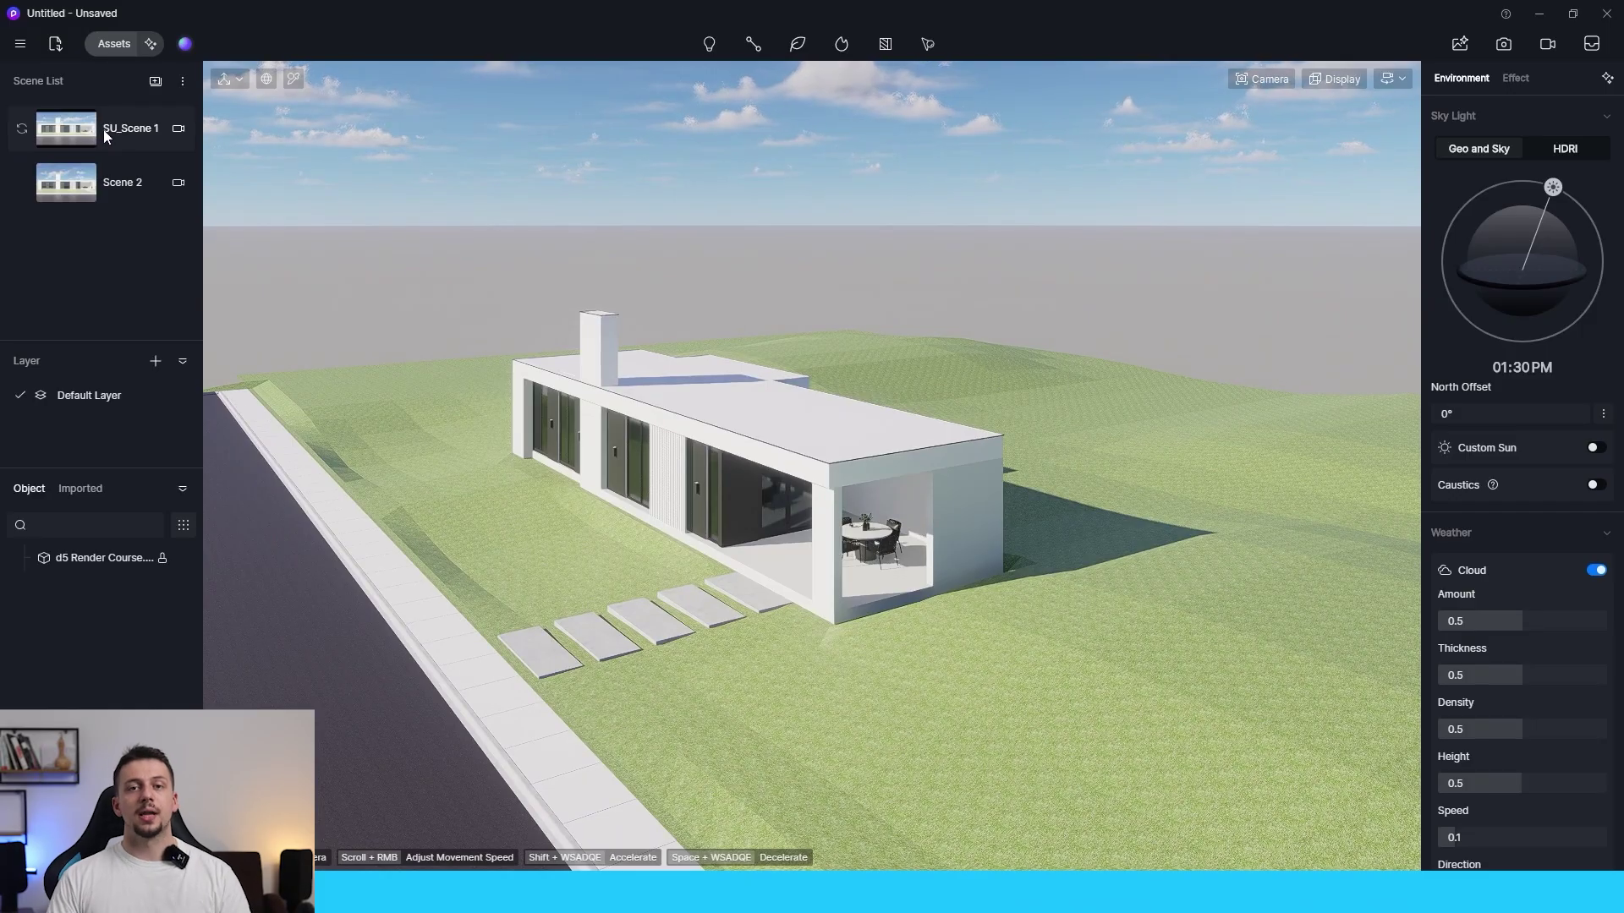
click(103, 129)
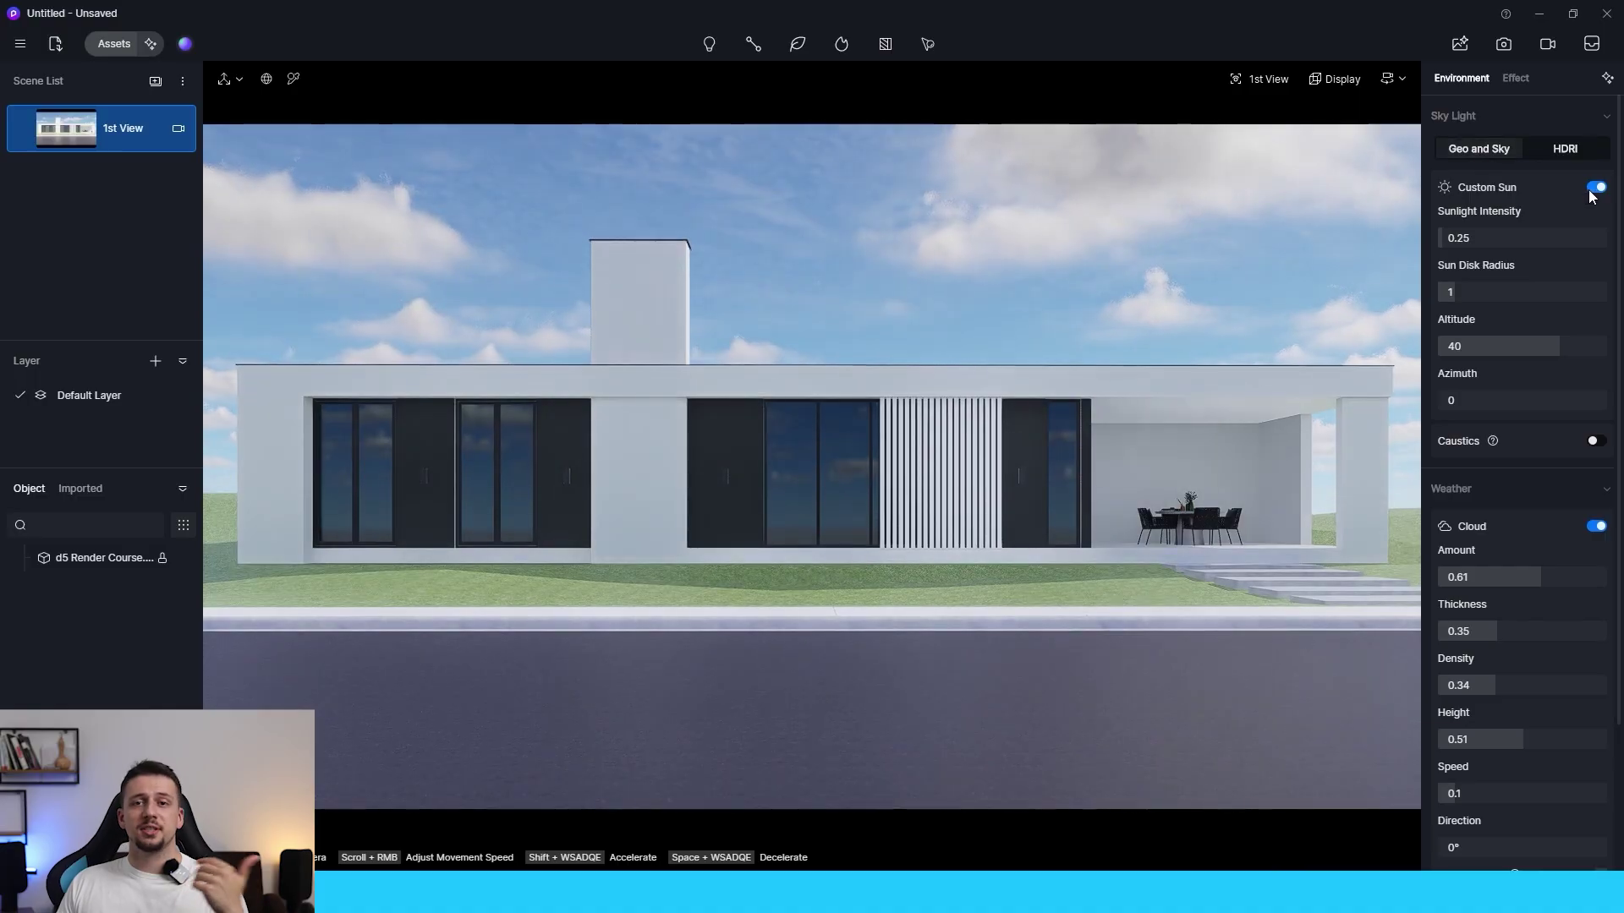
Replace Custom Sun with HDRI lighting and pick the Outdoor Mountain backdrop from a 'mountain' search
click(1593, 189)
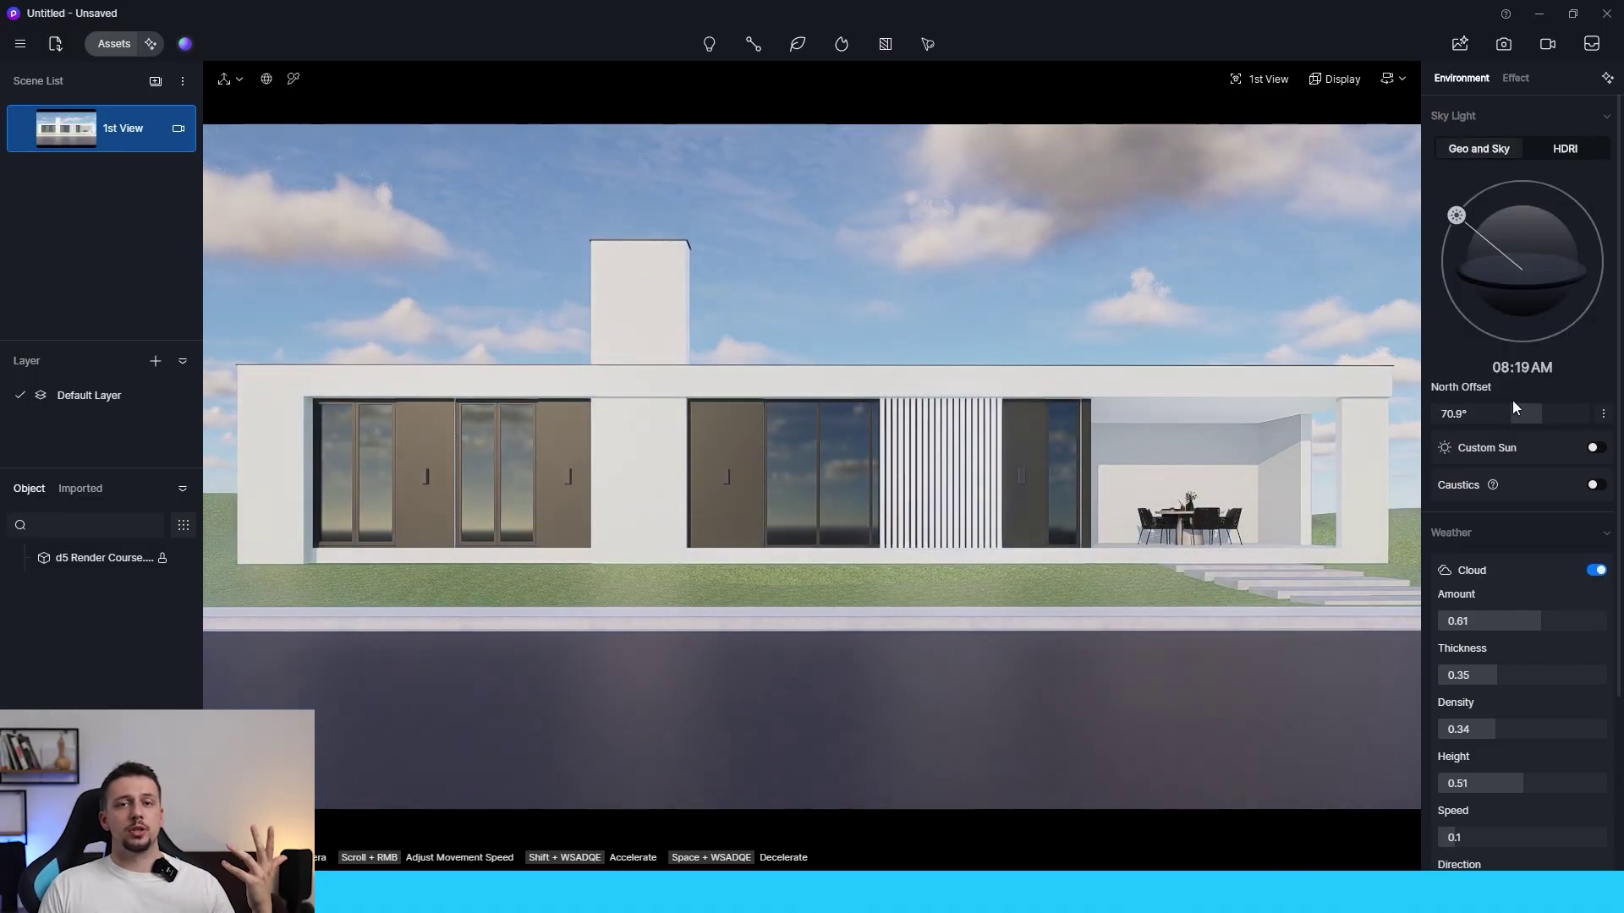
click(1564, 148)
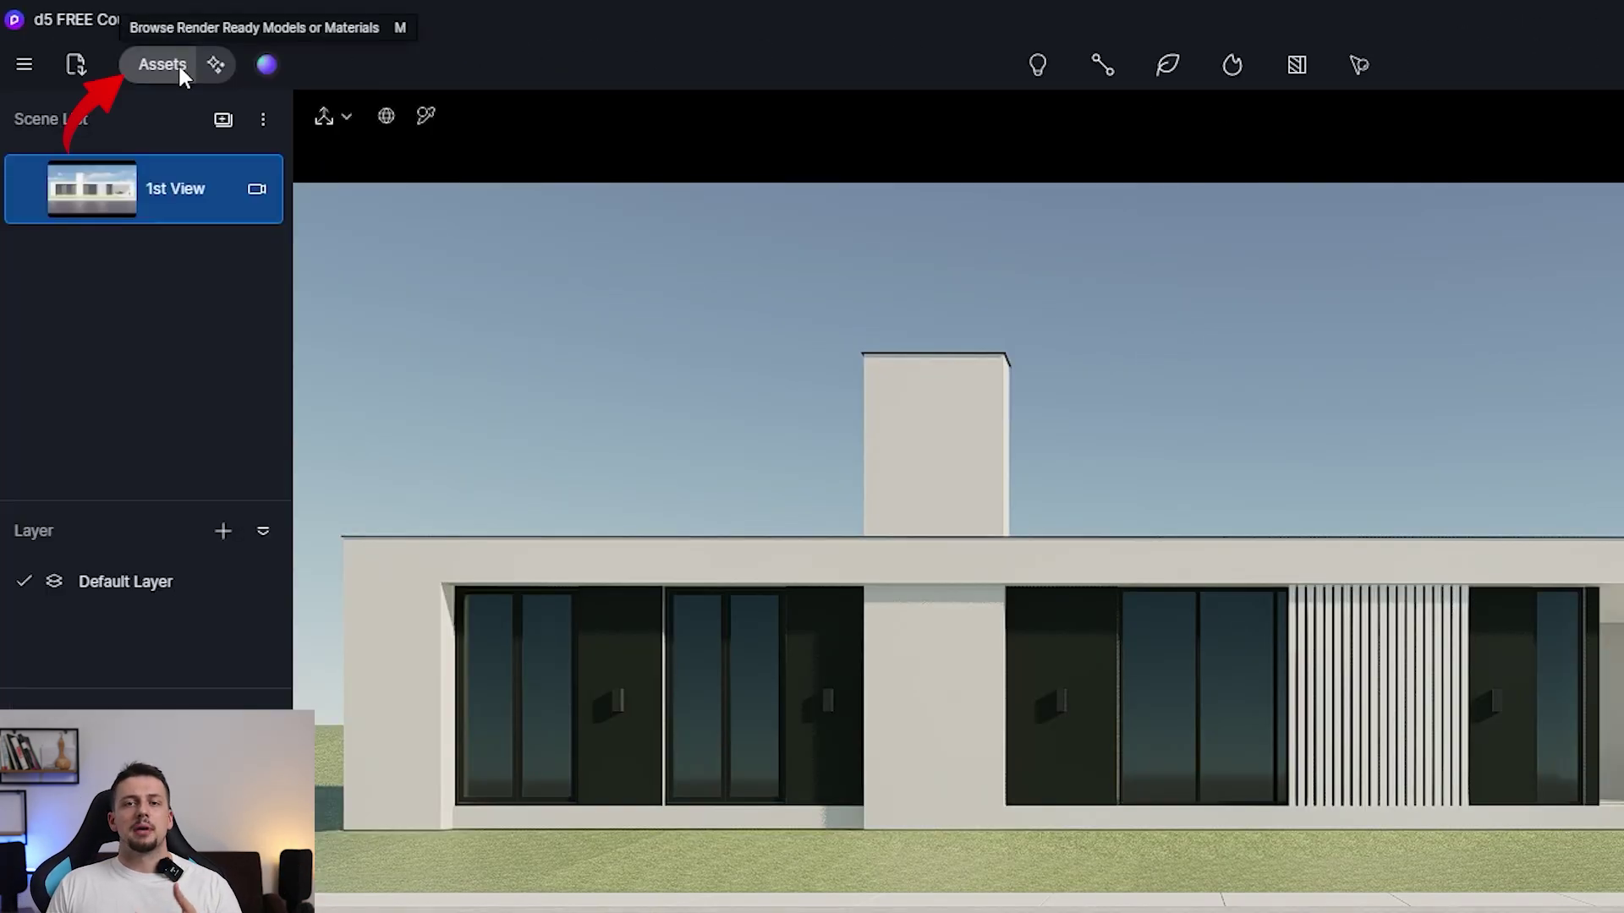
click(175, 65)
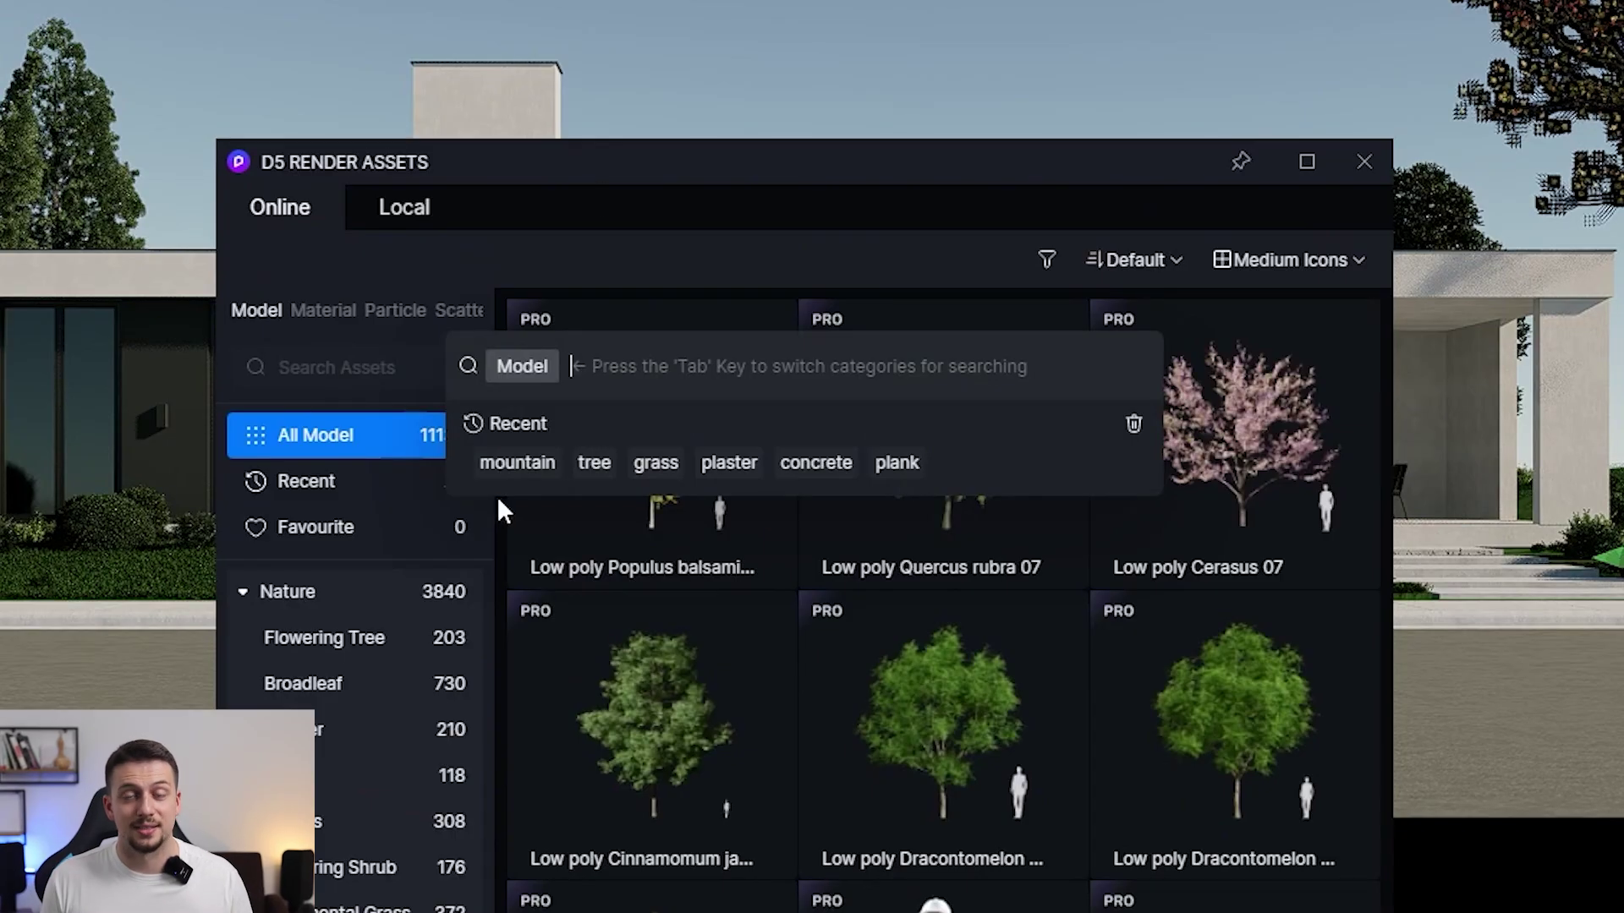
click(517, 462)
drag(686, 173, 586, 54)
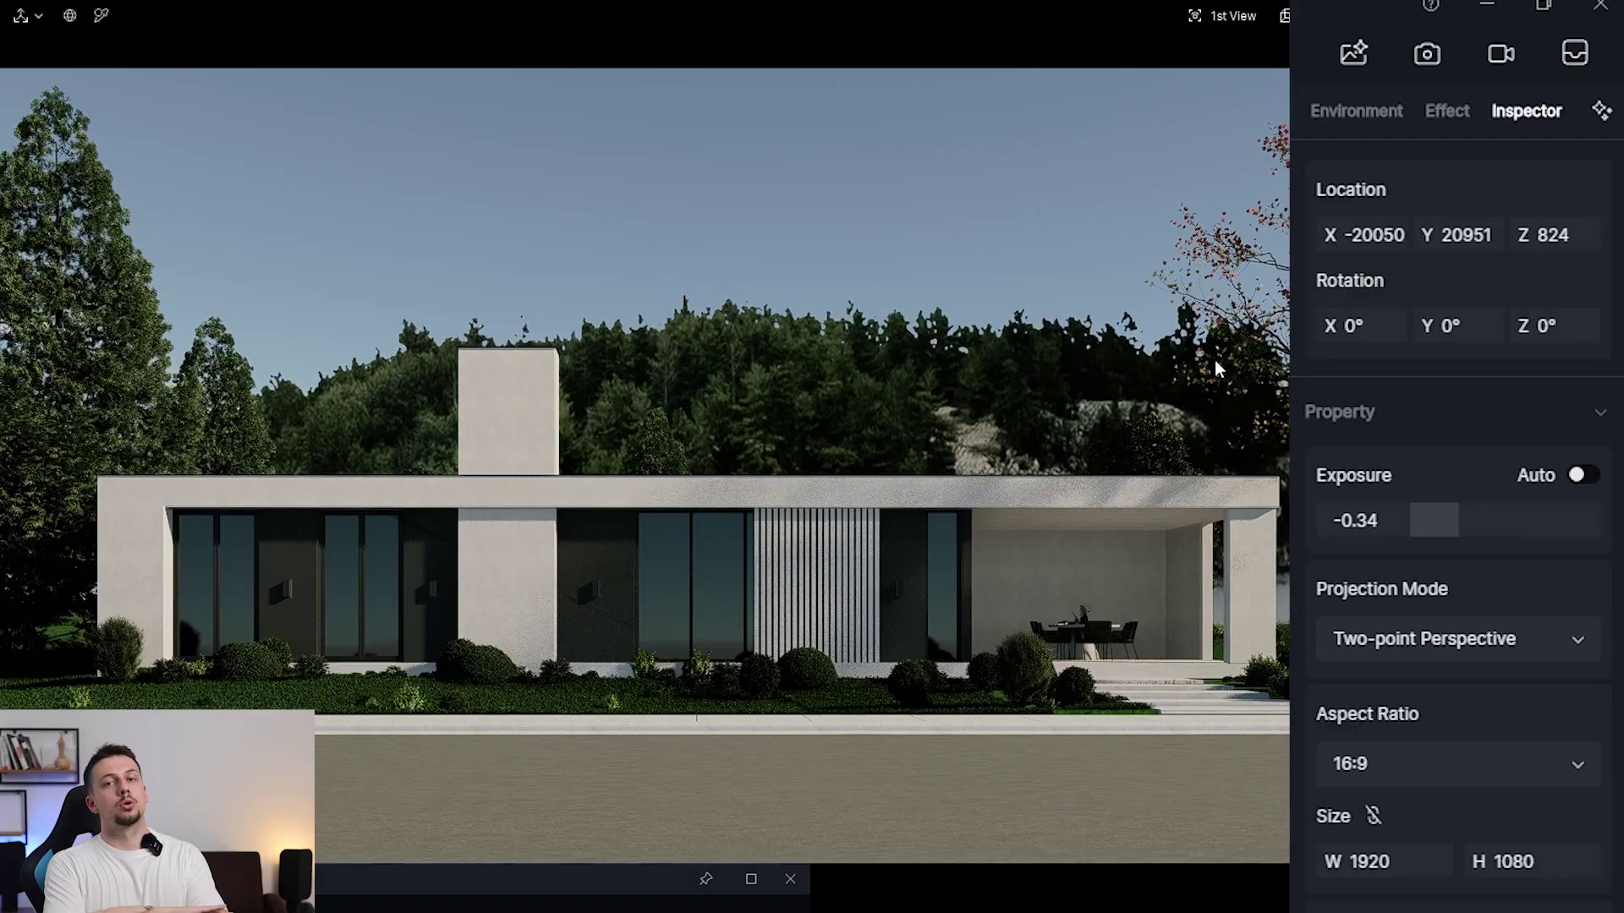
click(1356, 144)
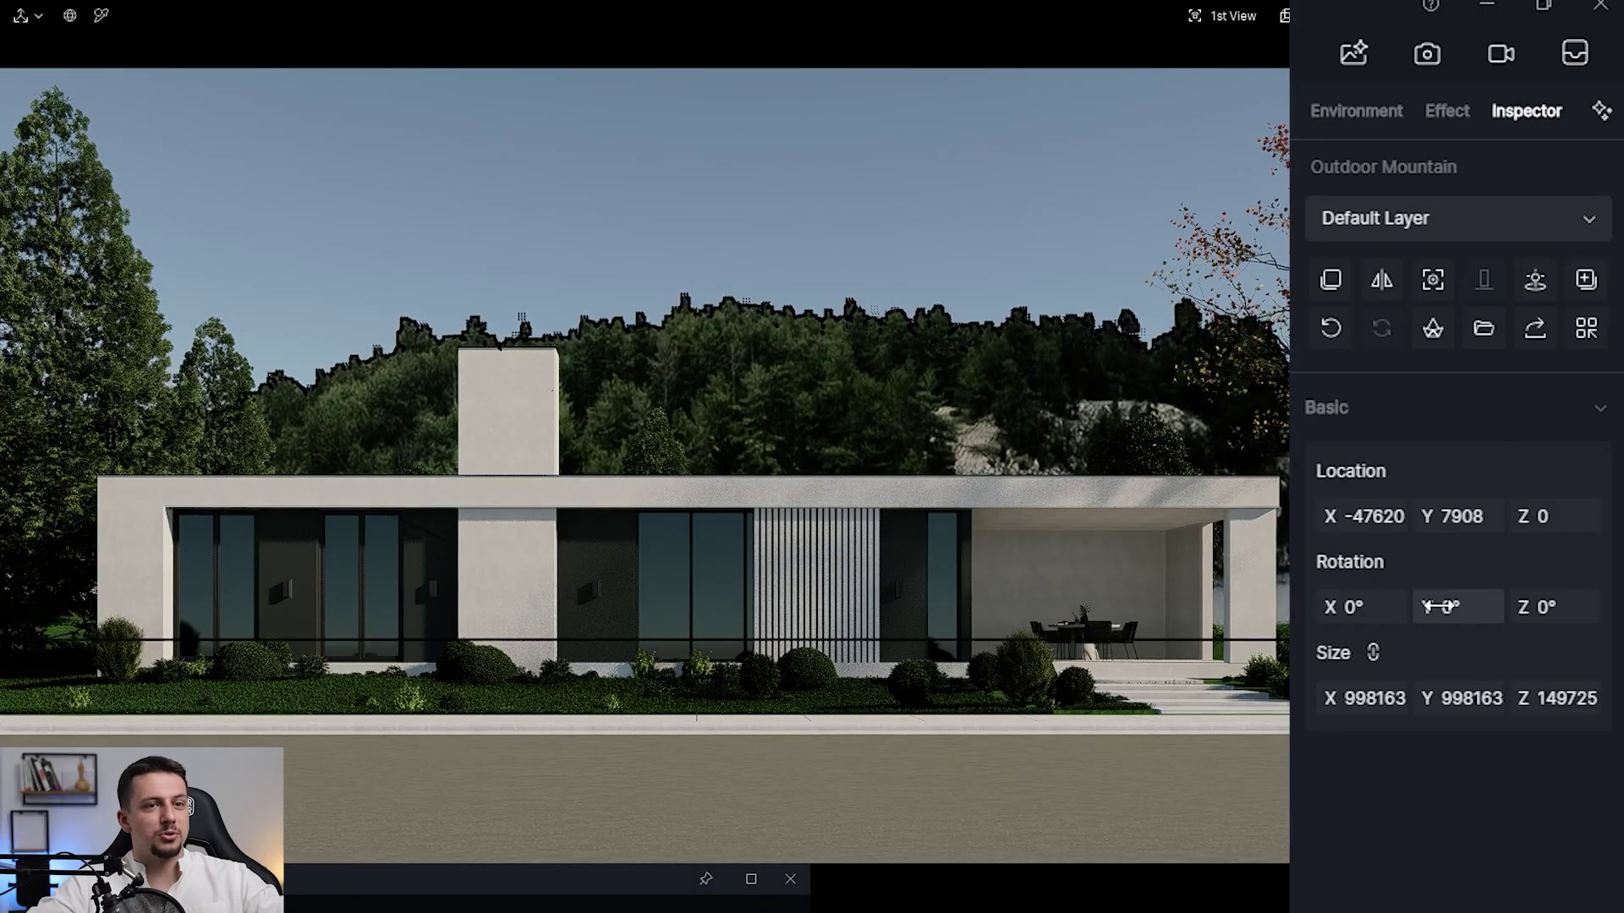